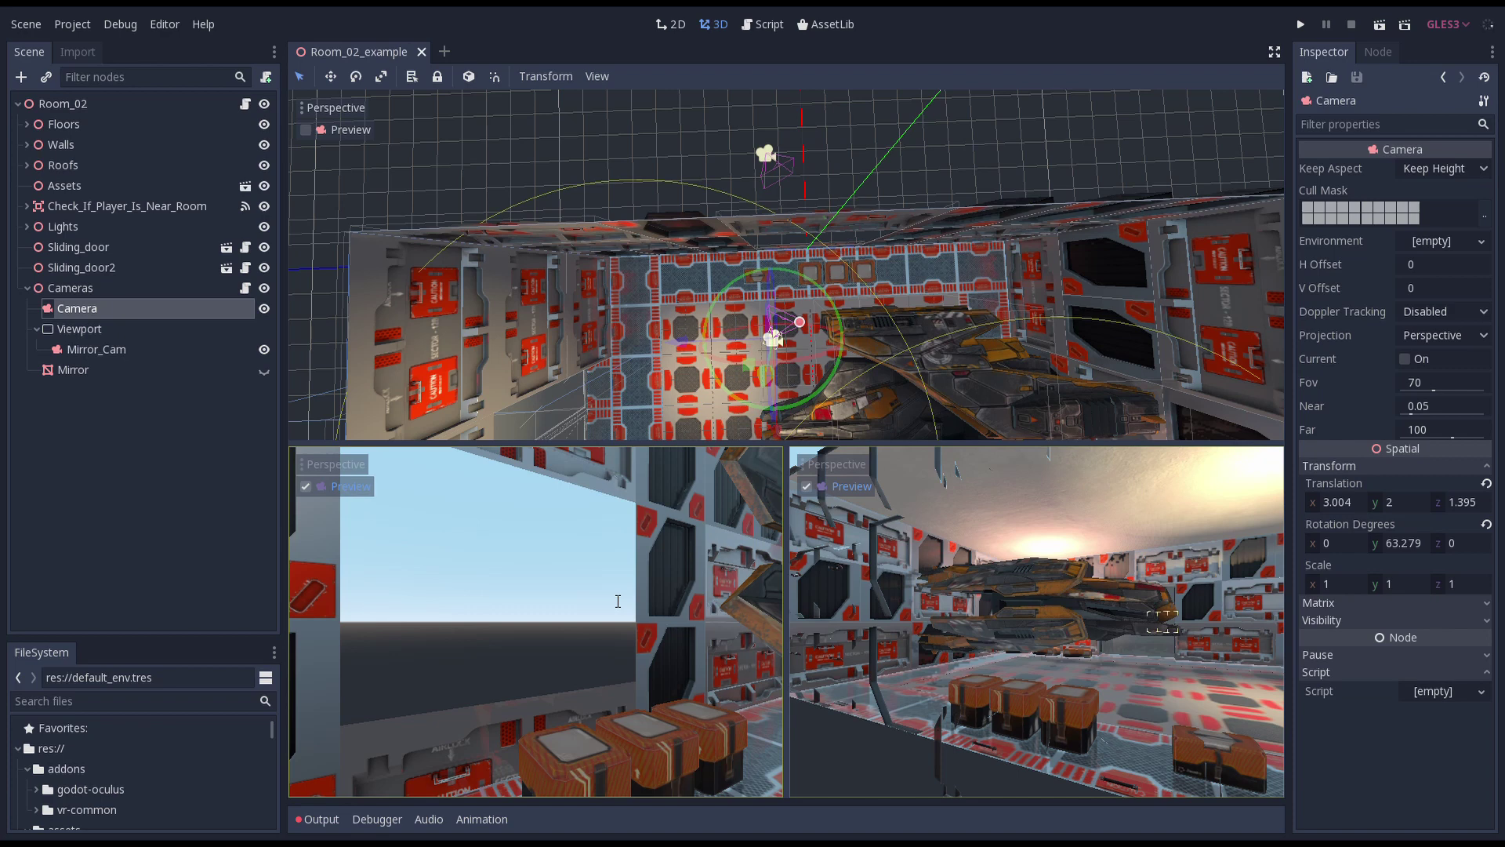
- Examine the Mirror_Cam and Viewport nodes and the Camera.gd code that mirrors the camera and assigns the mirror texture
click(115, 352)
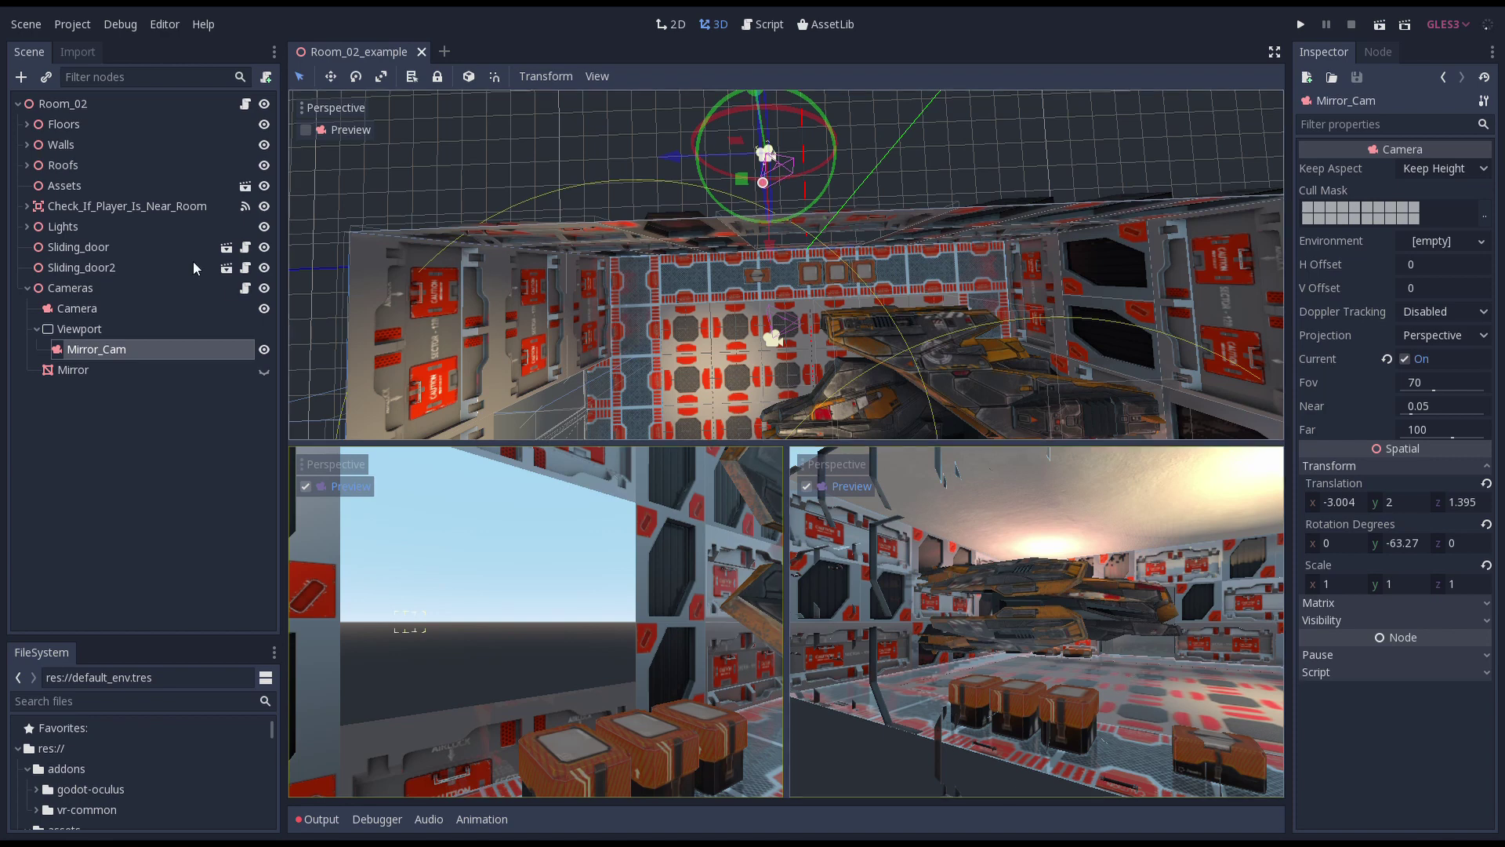
click(115, 330)
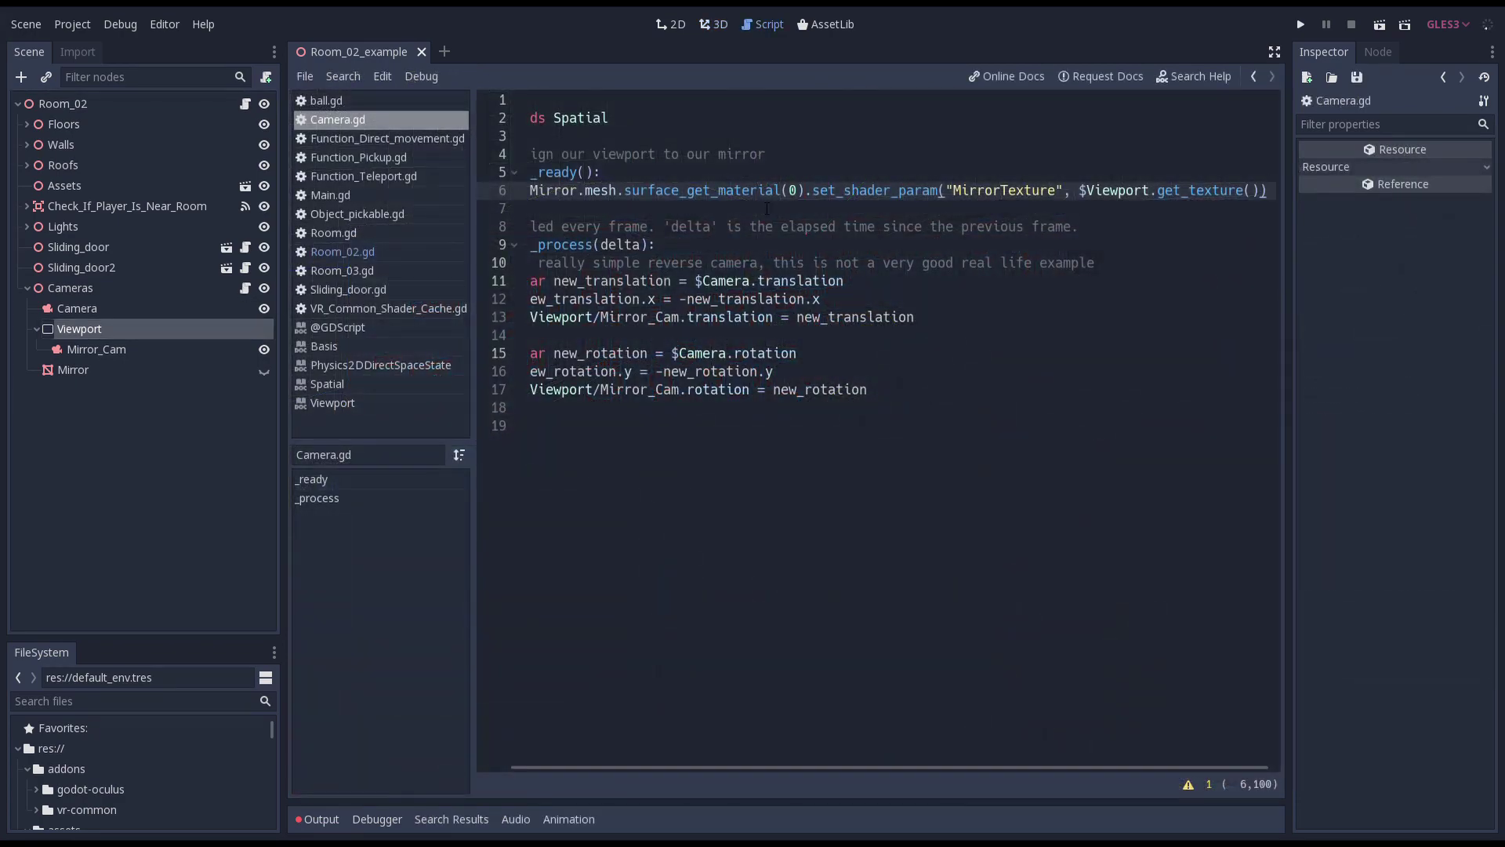
shift+scroll(767, 207, left, 1)
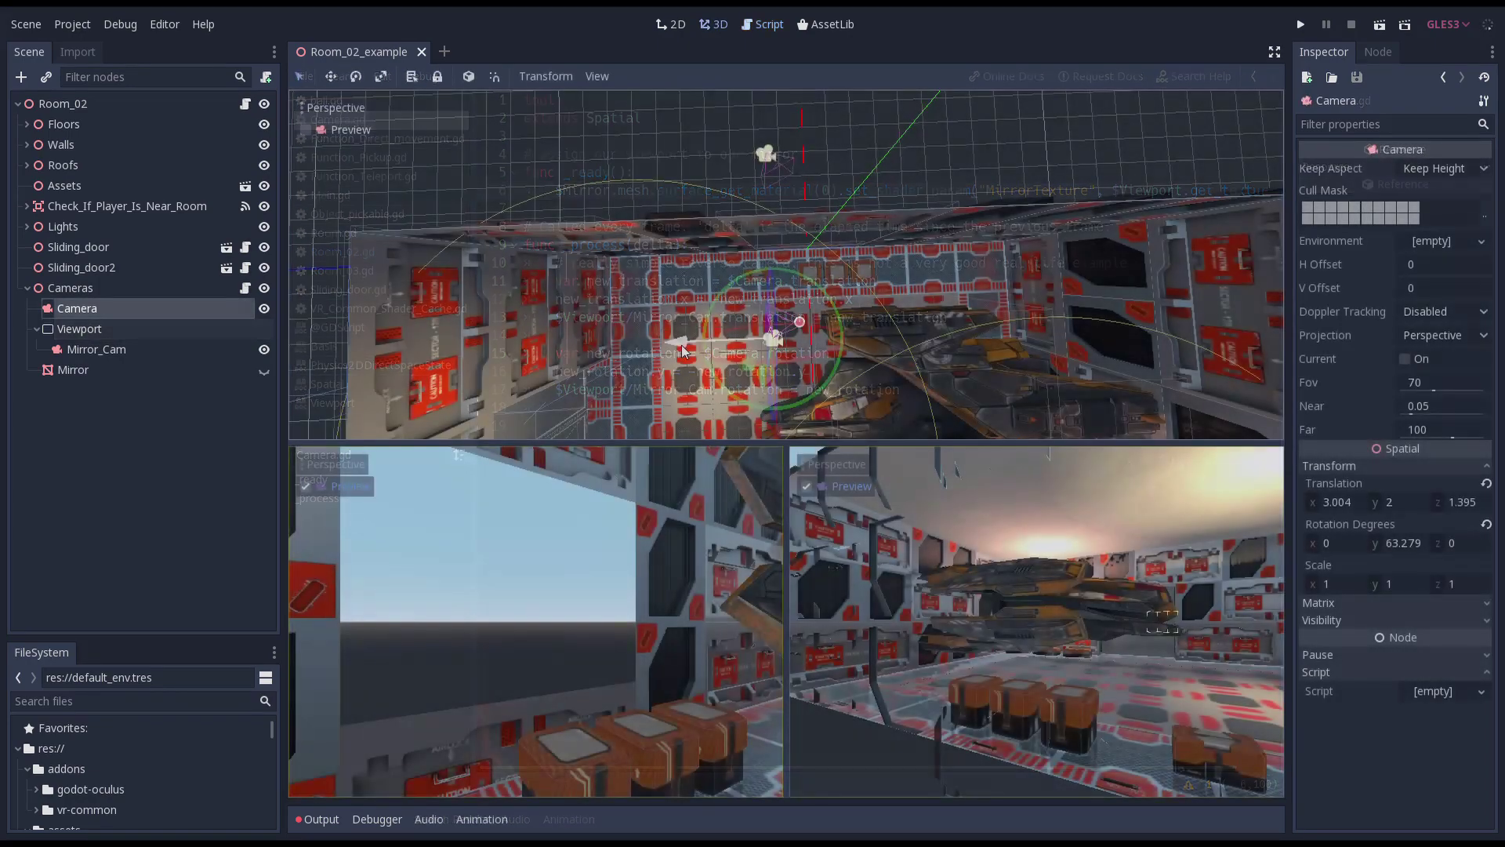
- Move the Camera to about z 2.2 with a Y rotation of about 55°, and make the Mirror mesh visible
drag(667, 345, 249, 501)
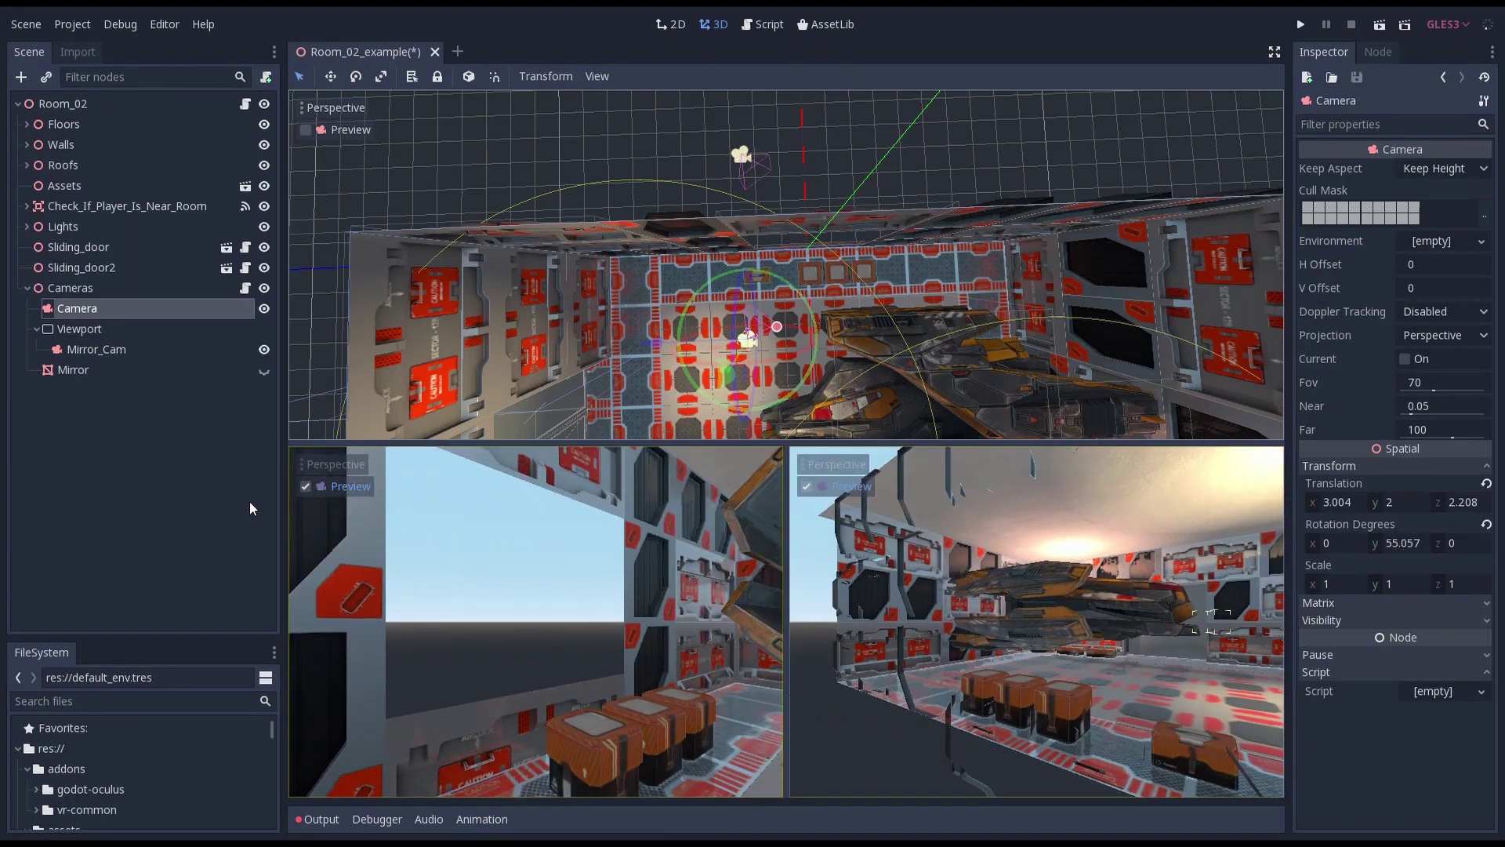
click(88, 372)
middle_drag(396, 324, 634, 268)
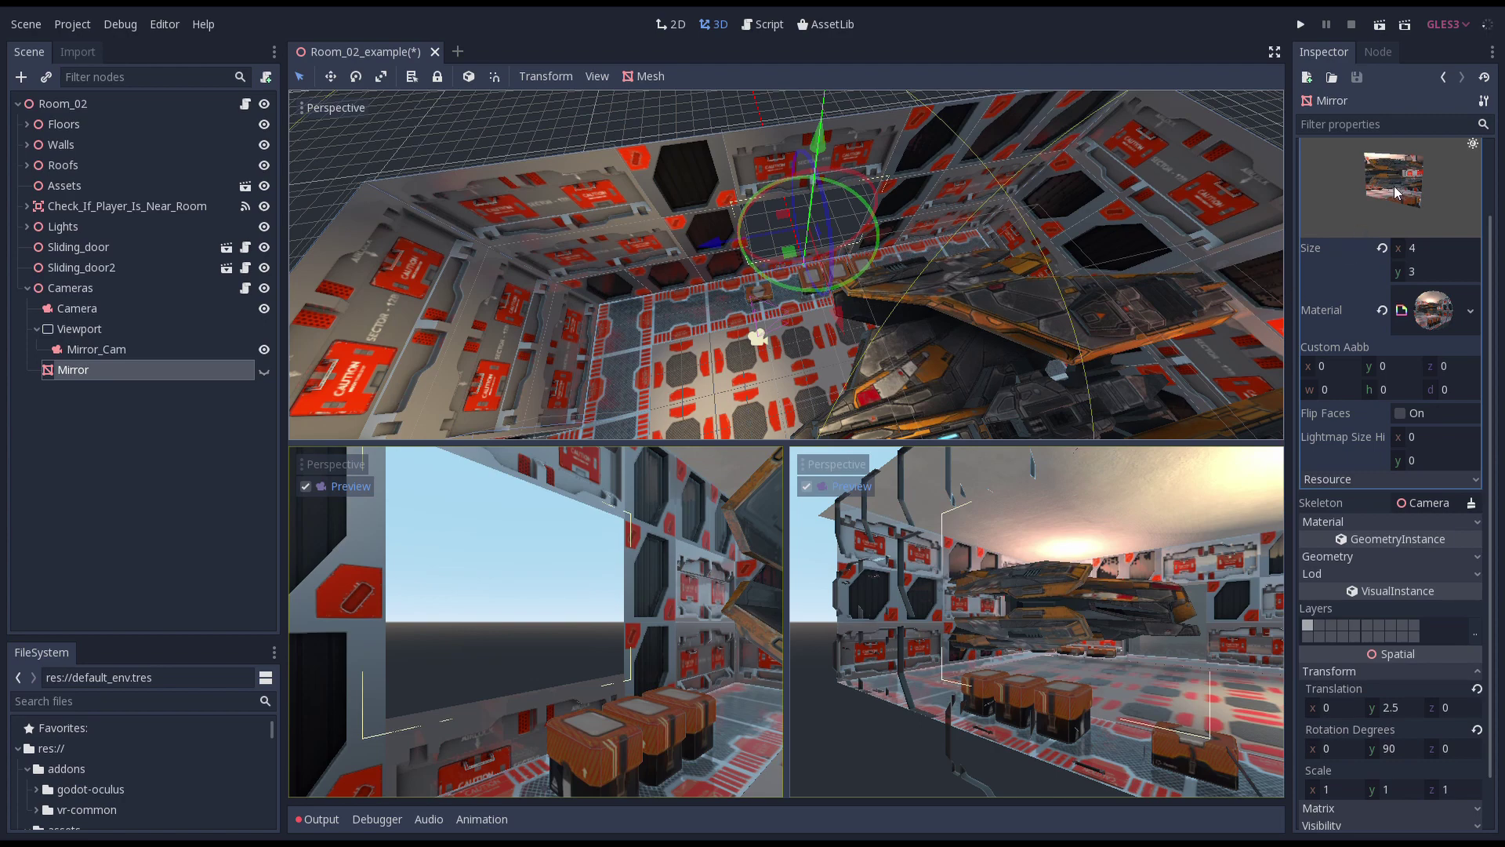
click(1429, 314)
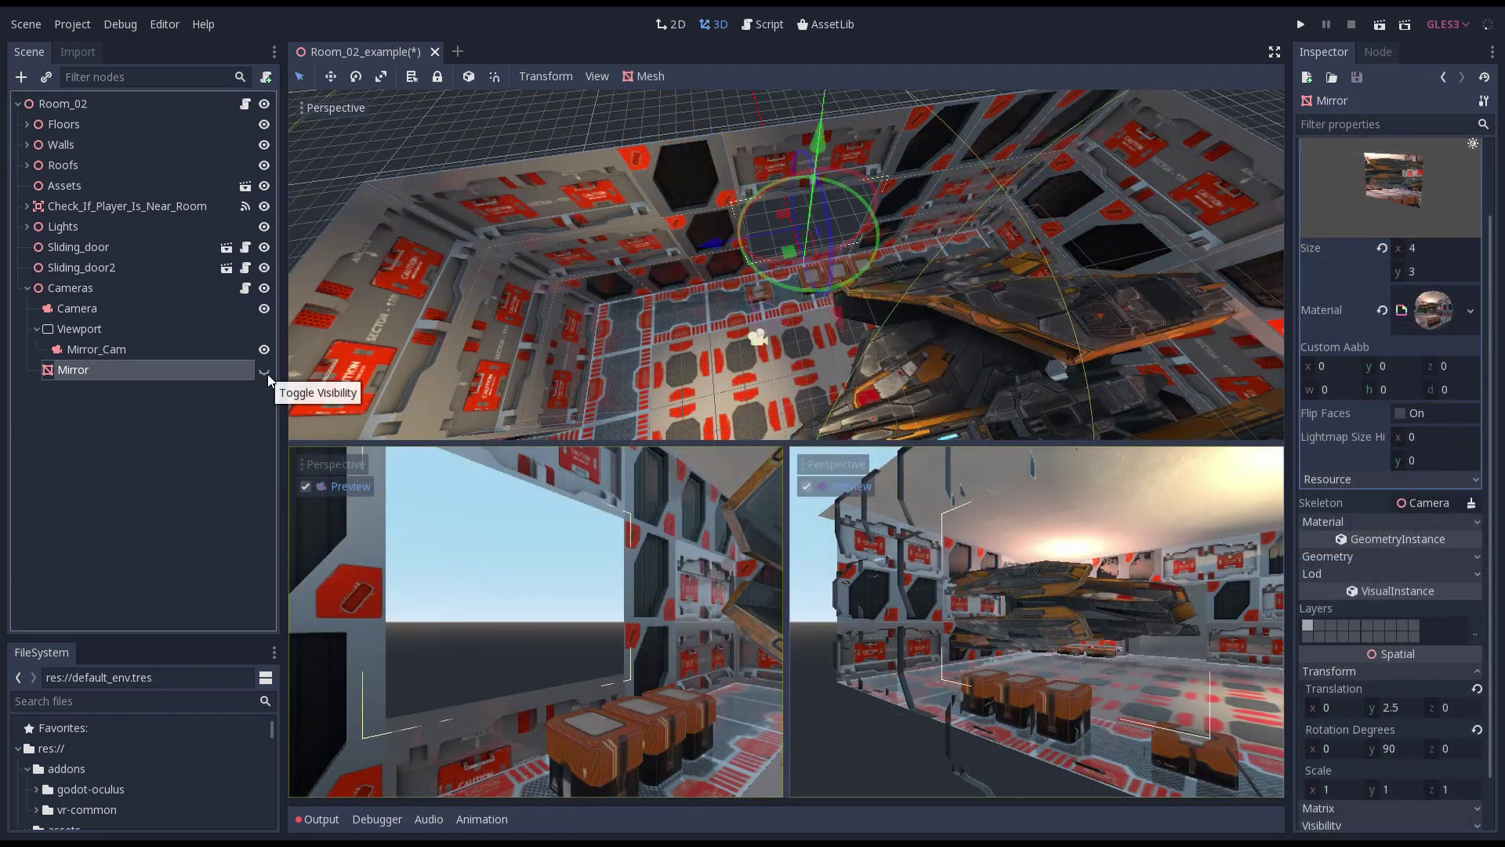
click(265, 371)
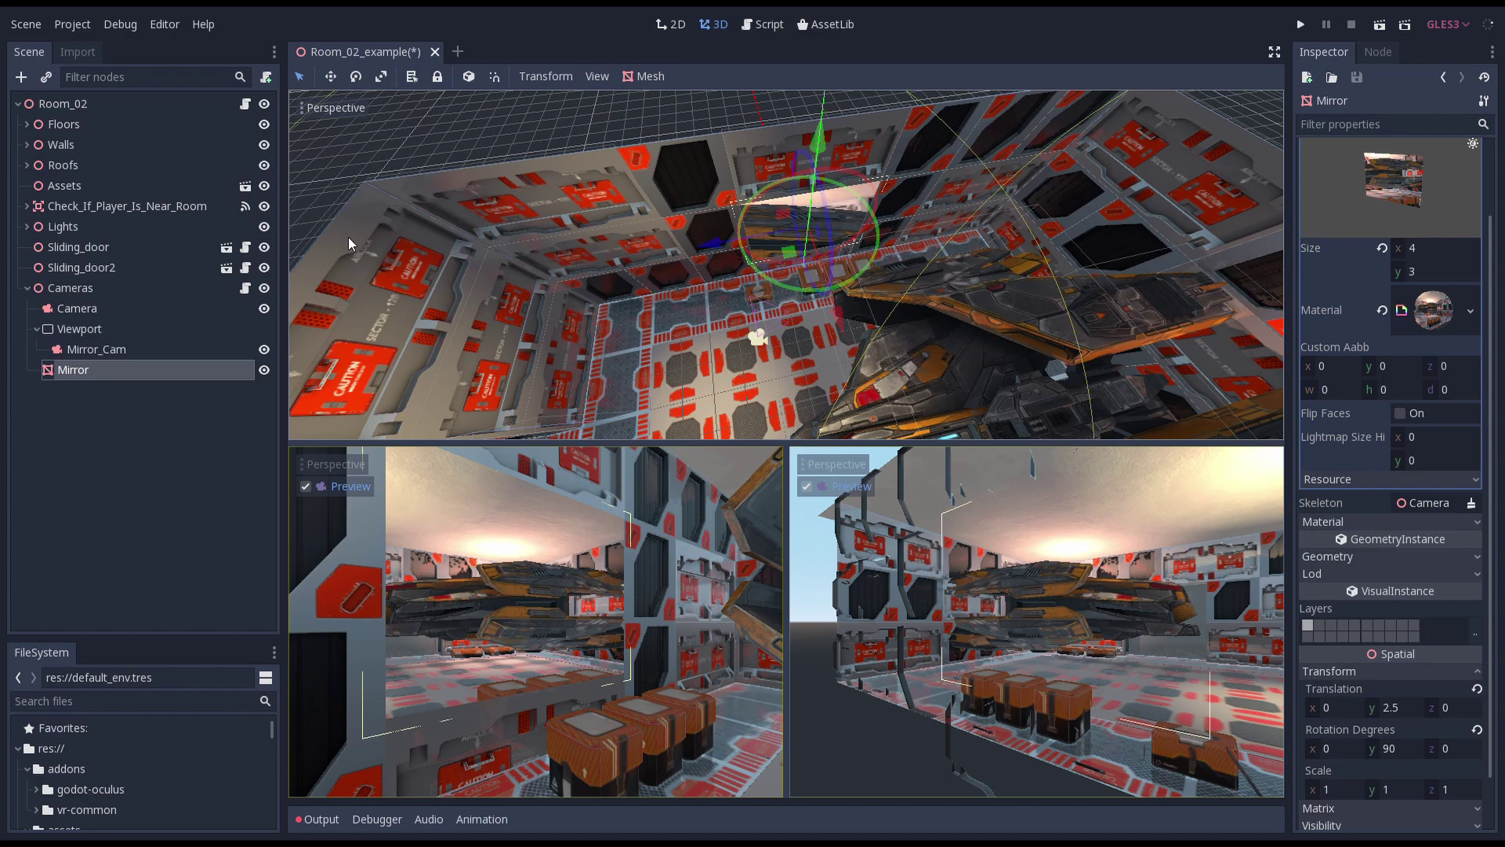
- Slide and turn the Camera in front of the mirror, ending at about z 1.9 with a Y rotation of about 127°
click(111, 308)
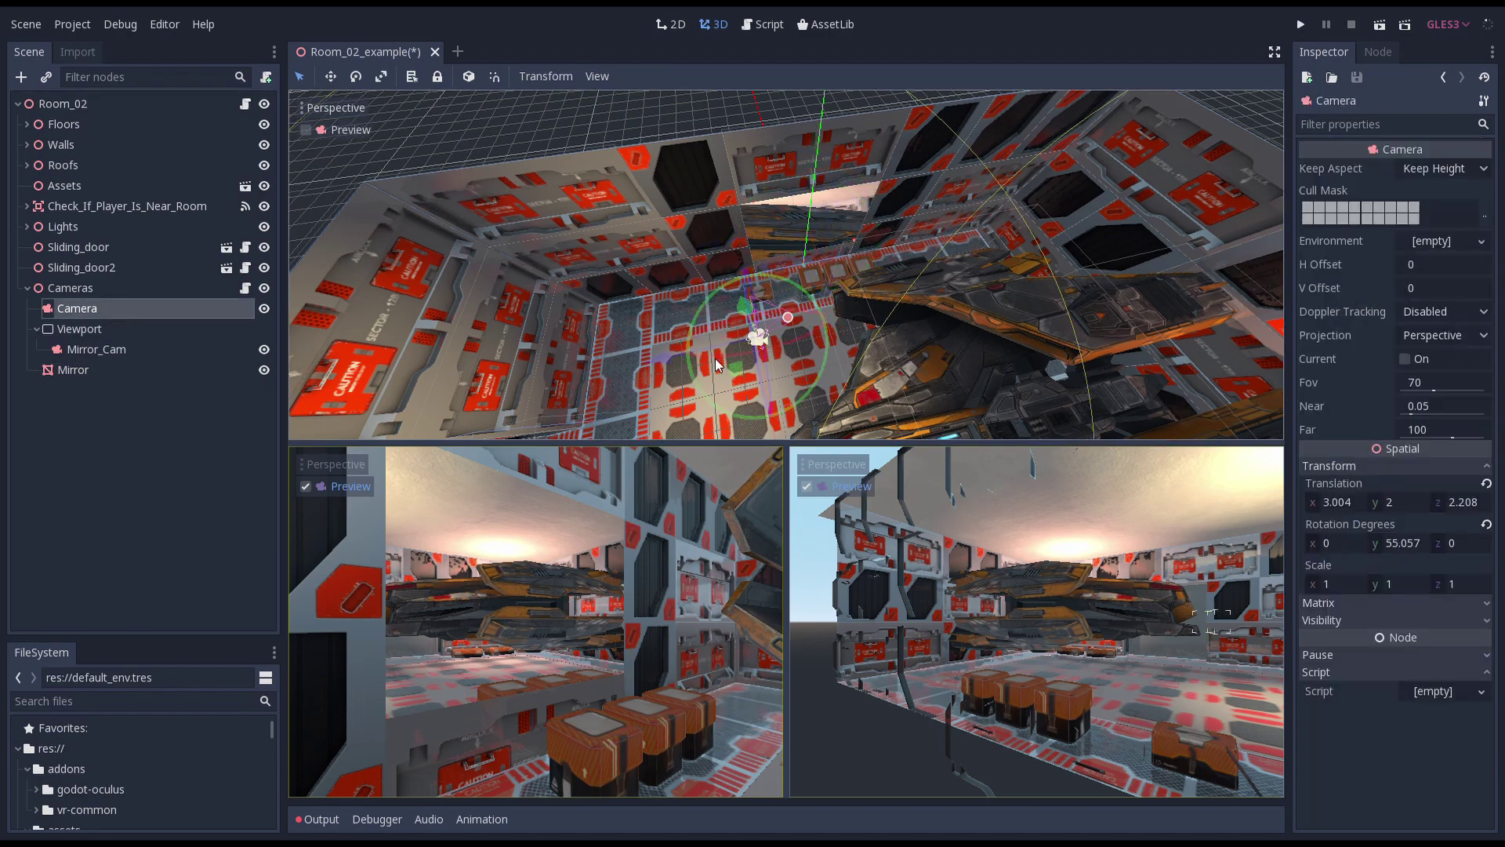
mouse_move(684, 355)
mouse_down()
mouse_move(589, 373)
mouse_move(728, 363)
mouse_move(598, 383)
mouse_move(677, 380)
mouse_up()
drag(747, 417, 789, 390)
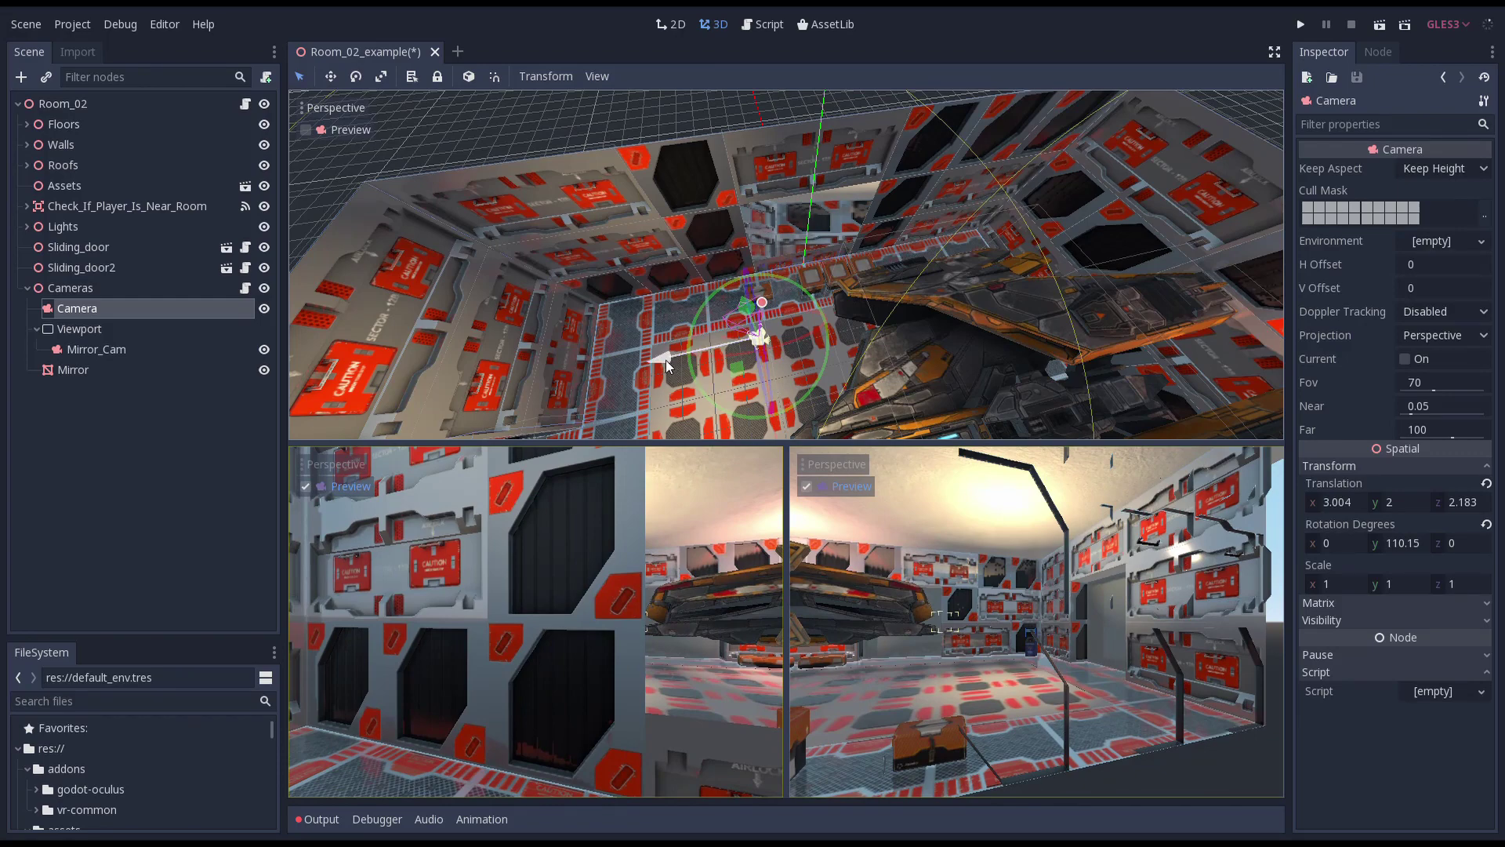
drag(666, 360, 698, 334)
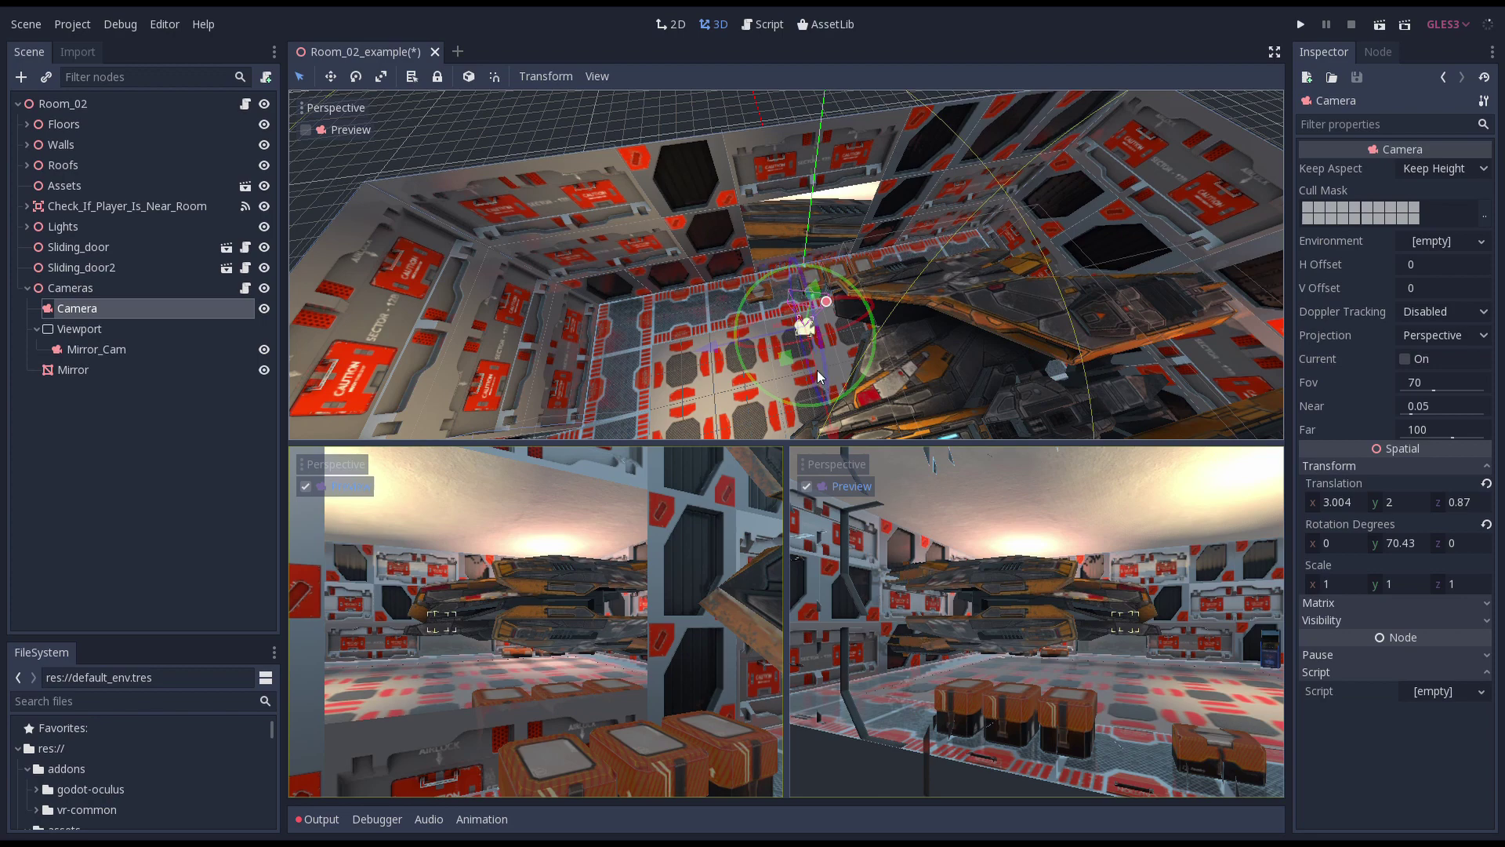
mouse_move(758, 381)
mouse_down()
mouse_move(764, 399)
mouse_move(741, 390)
mouse_up()
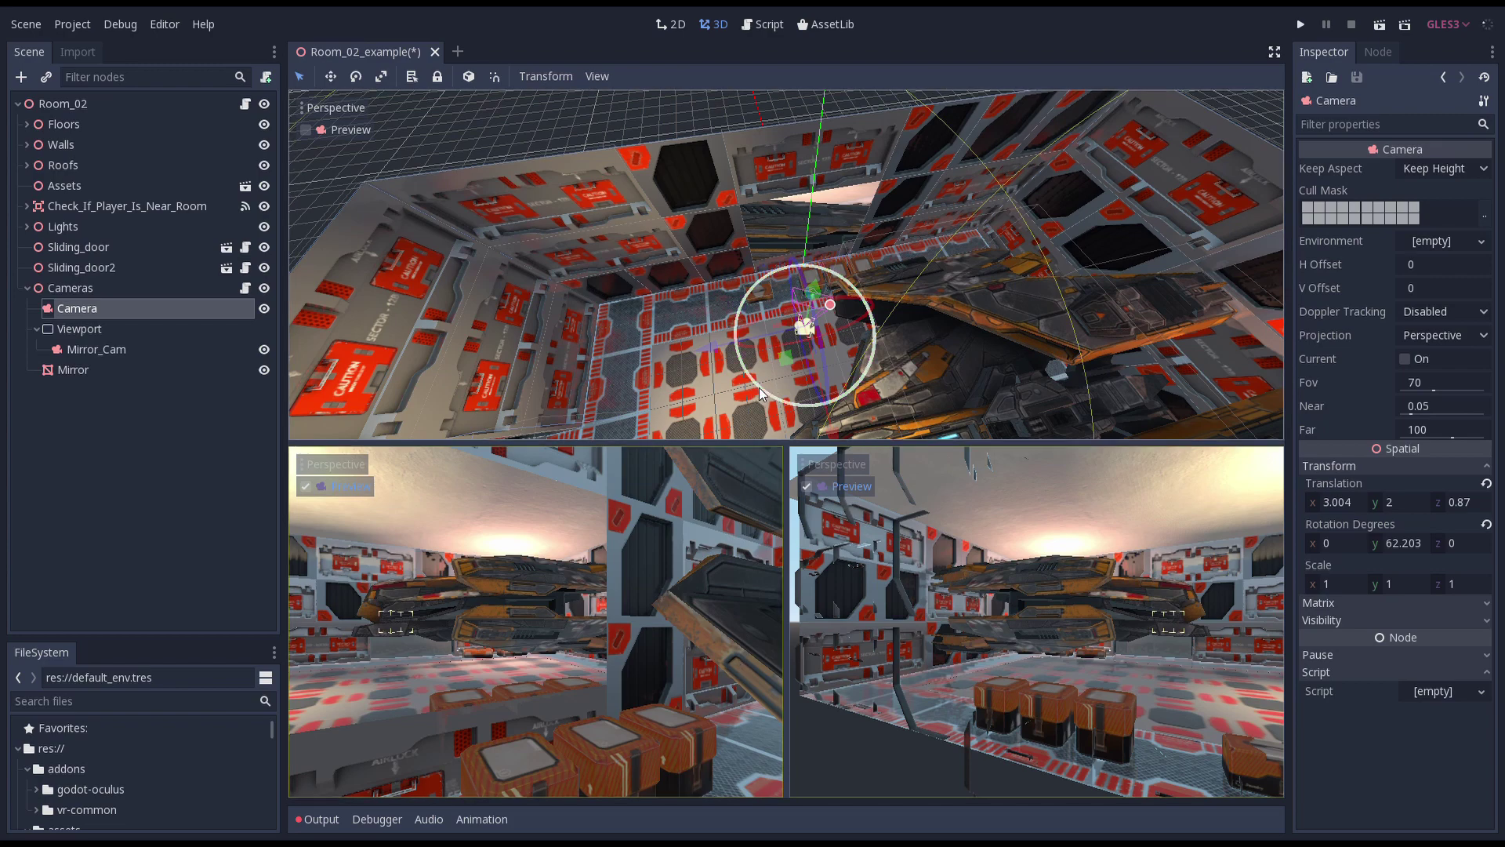
drag(758, 388, 844, 399)
drag(720, 344, 675, 349)
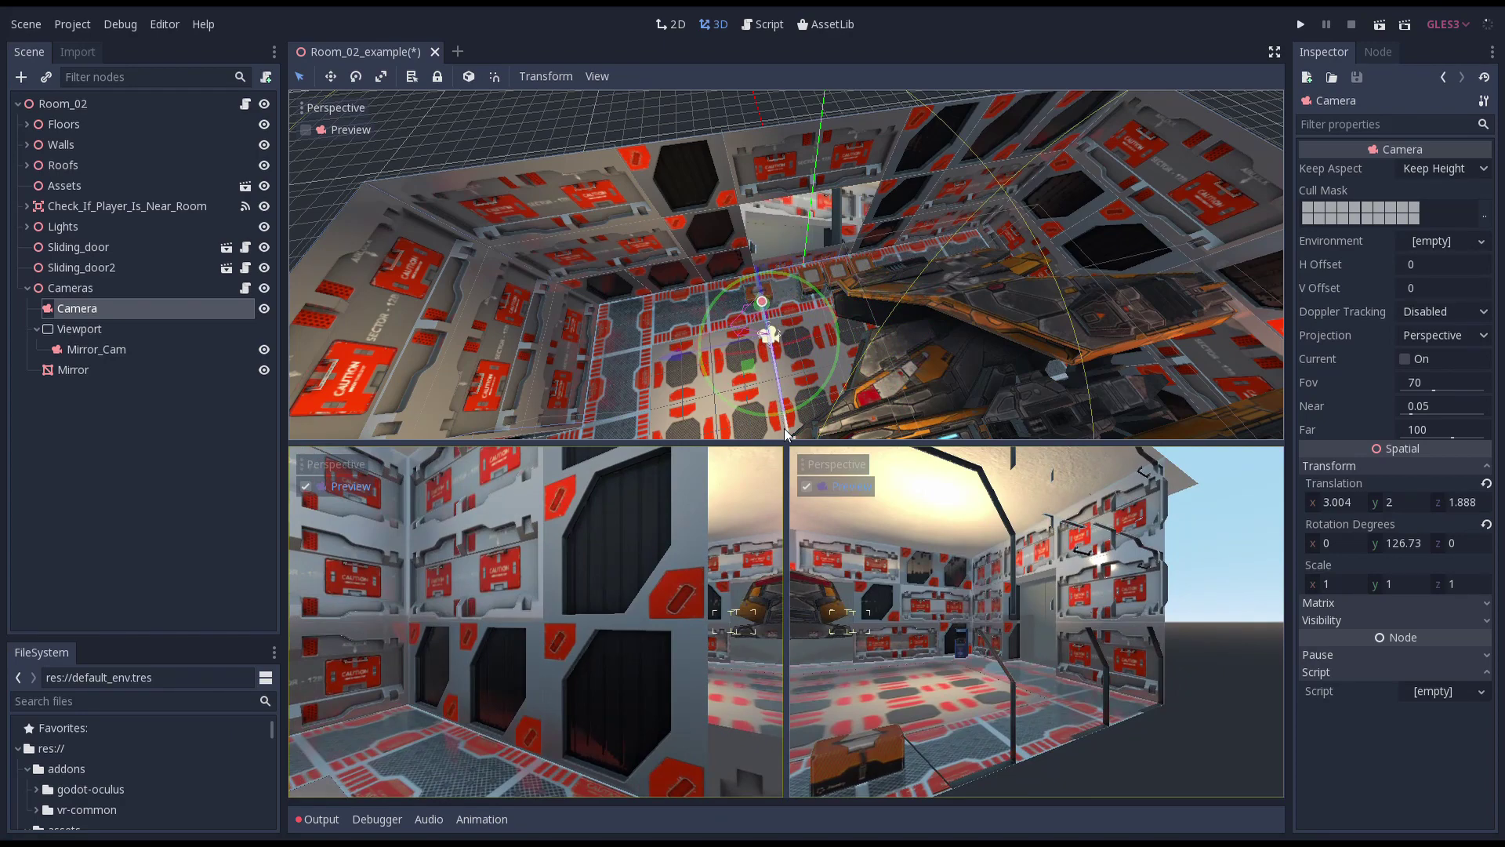
- Move the Camera back from the mirror to about x 6.1, shift it along Z, and turn it to about 69° around Y
drag(784, 431, 829, 634)
middle_drag(772, 377, 737, 146)
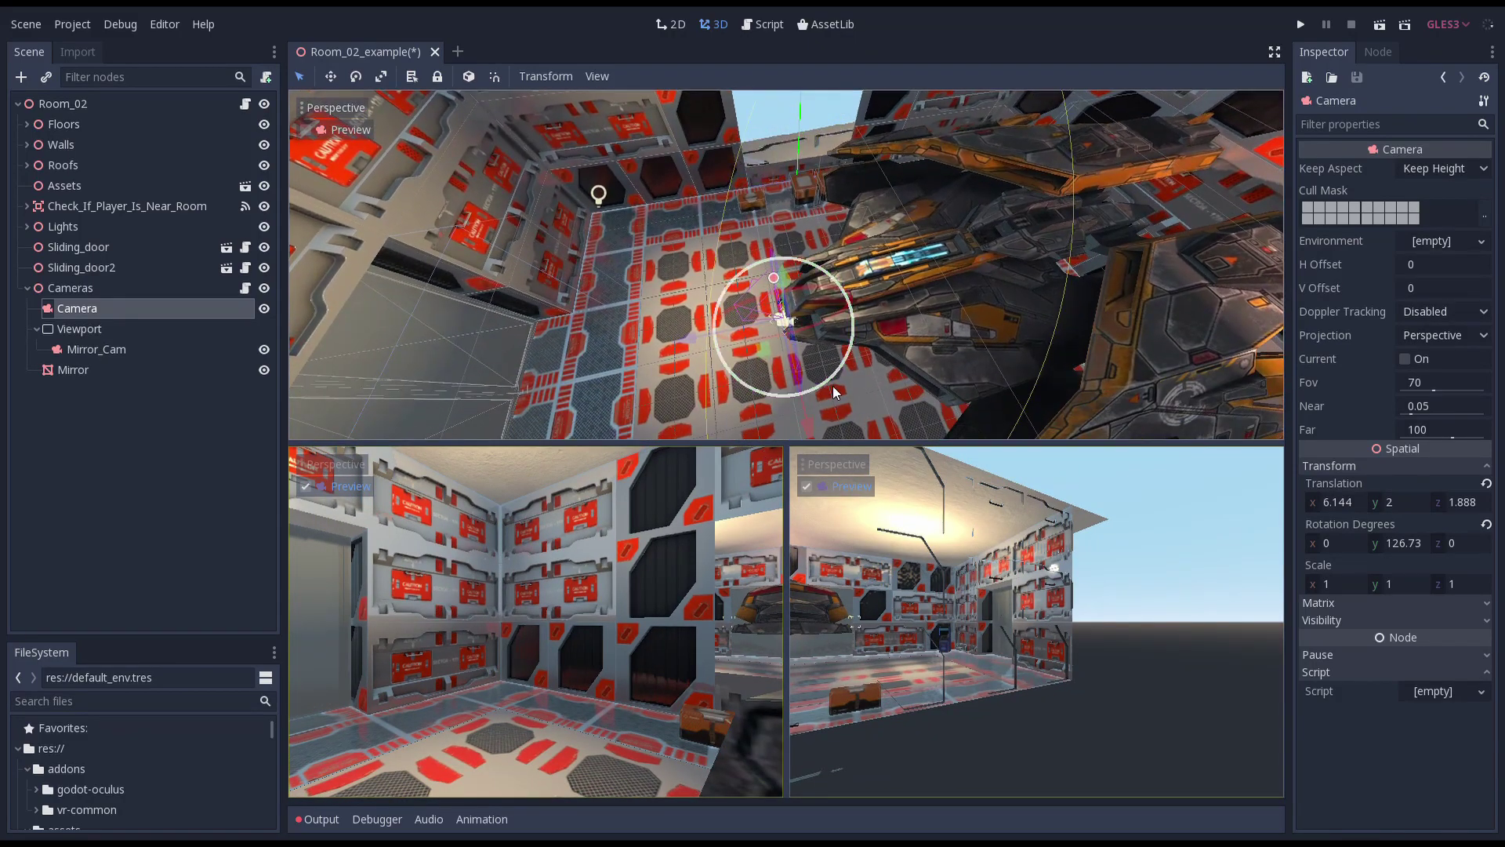
drag(834, 380, 740, 352)
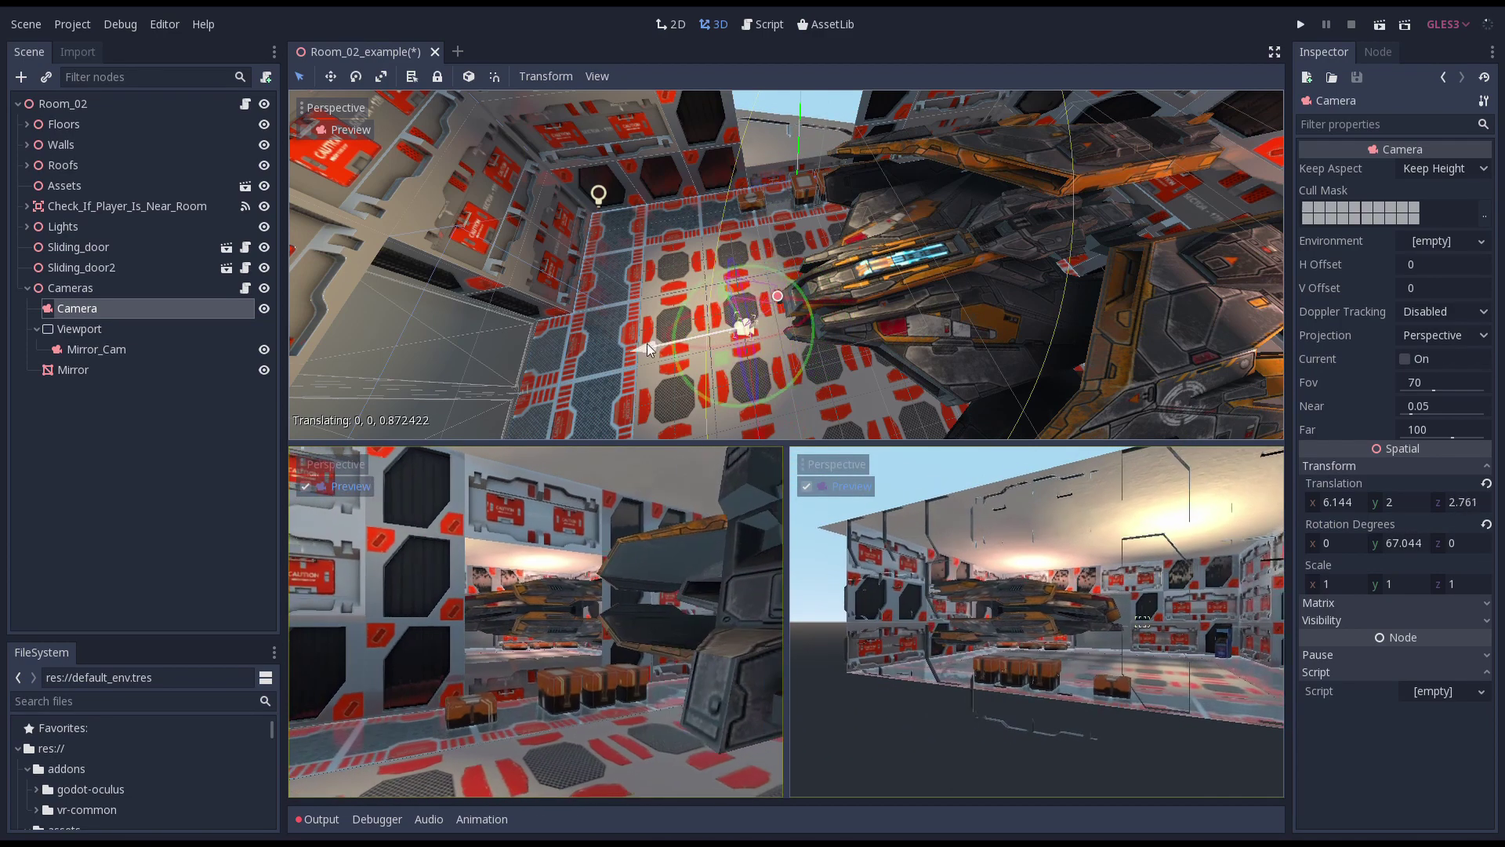
drag(647, 344, 536, 354)
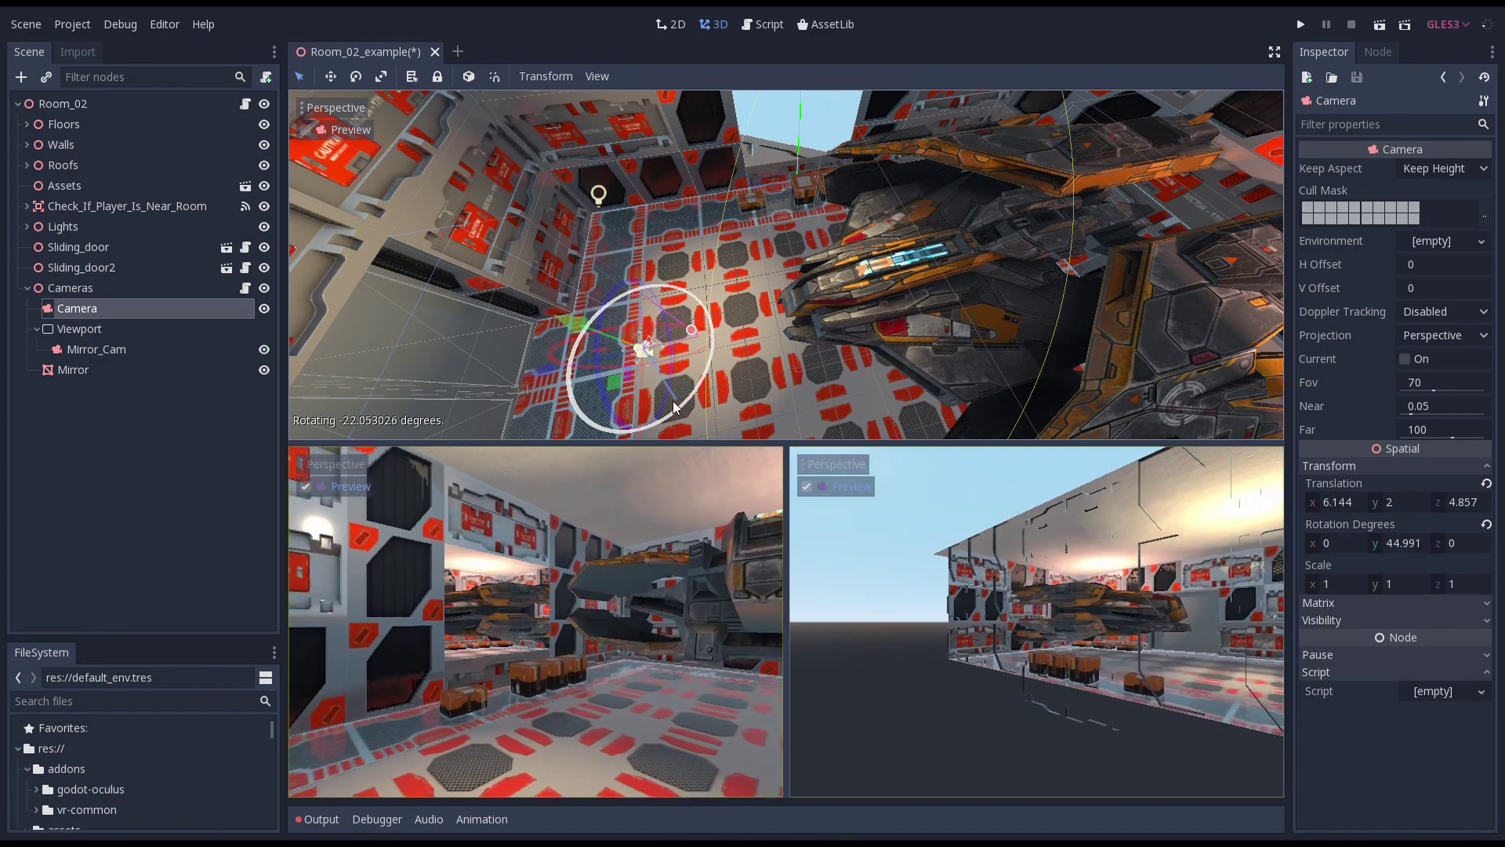
drag(639, 412, 718, 385)
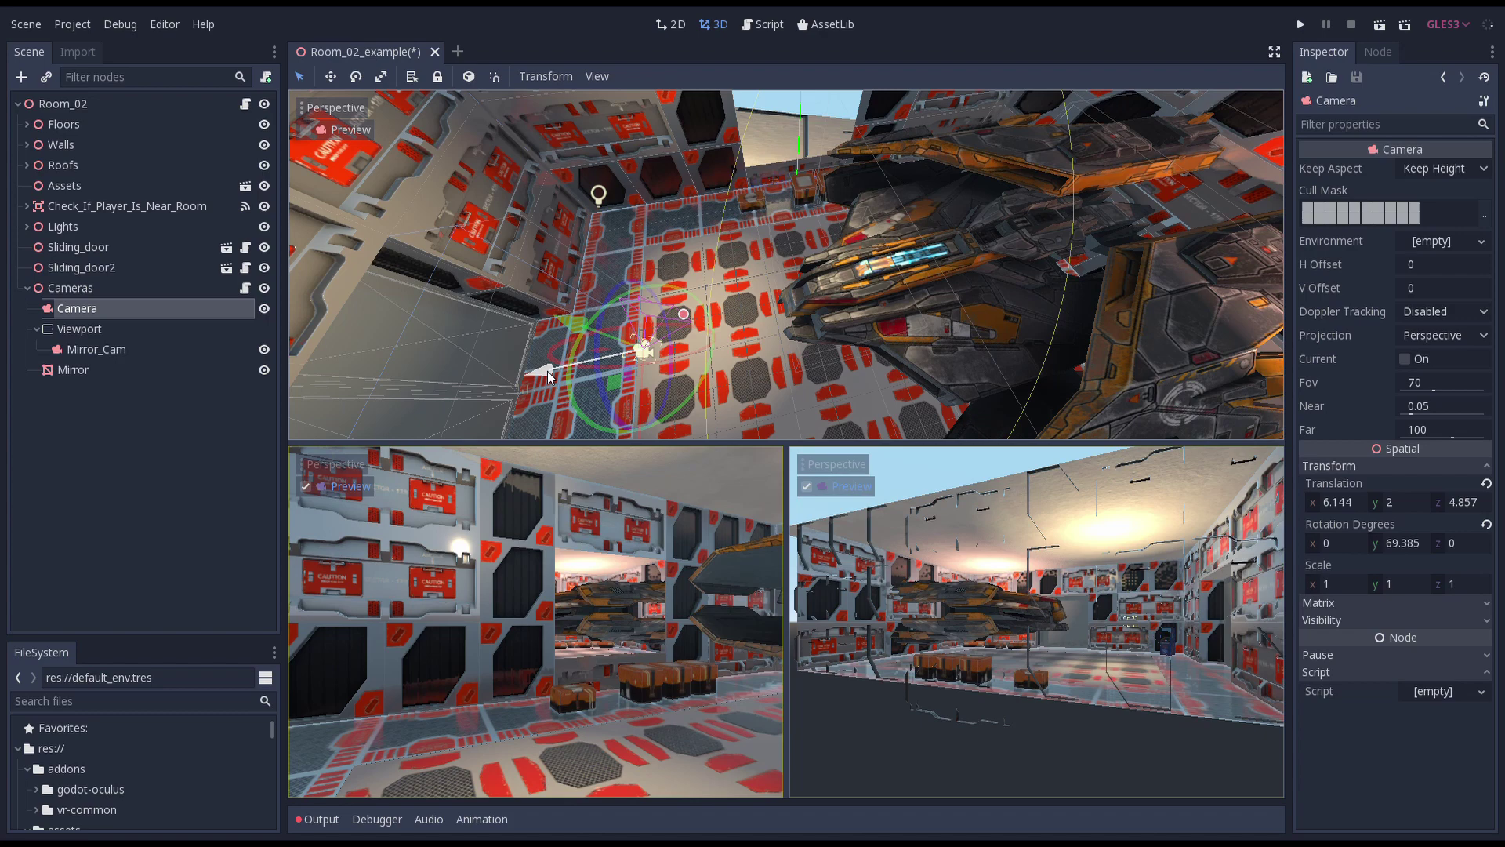
drag(547, 371, 606, 369)
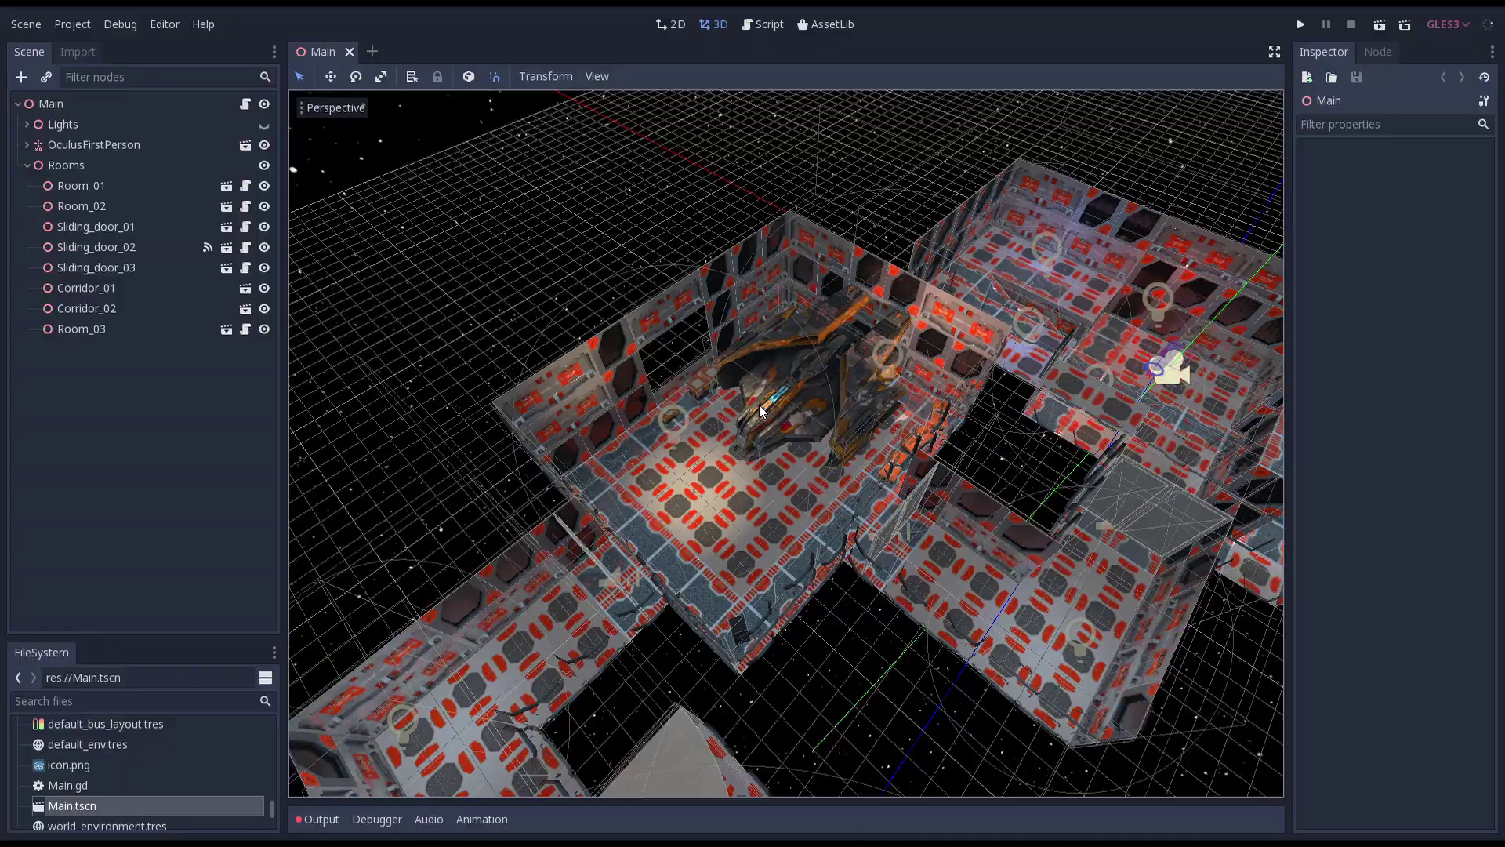
- Inspect the hangar room in the Main scene and open the Room_02 scene
middle_drag(798, 486, 851, 533)
scroll(785, 474, up, 3)
scroll(906, 528, up, 2)
scroll(850, 533, up, 4)
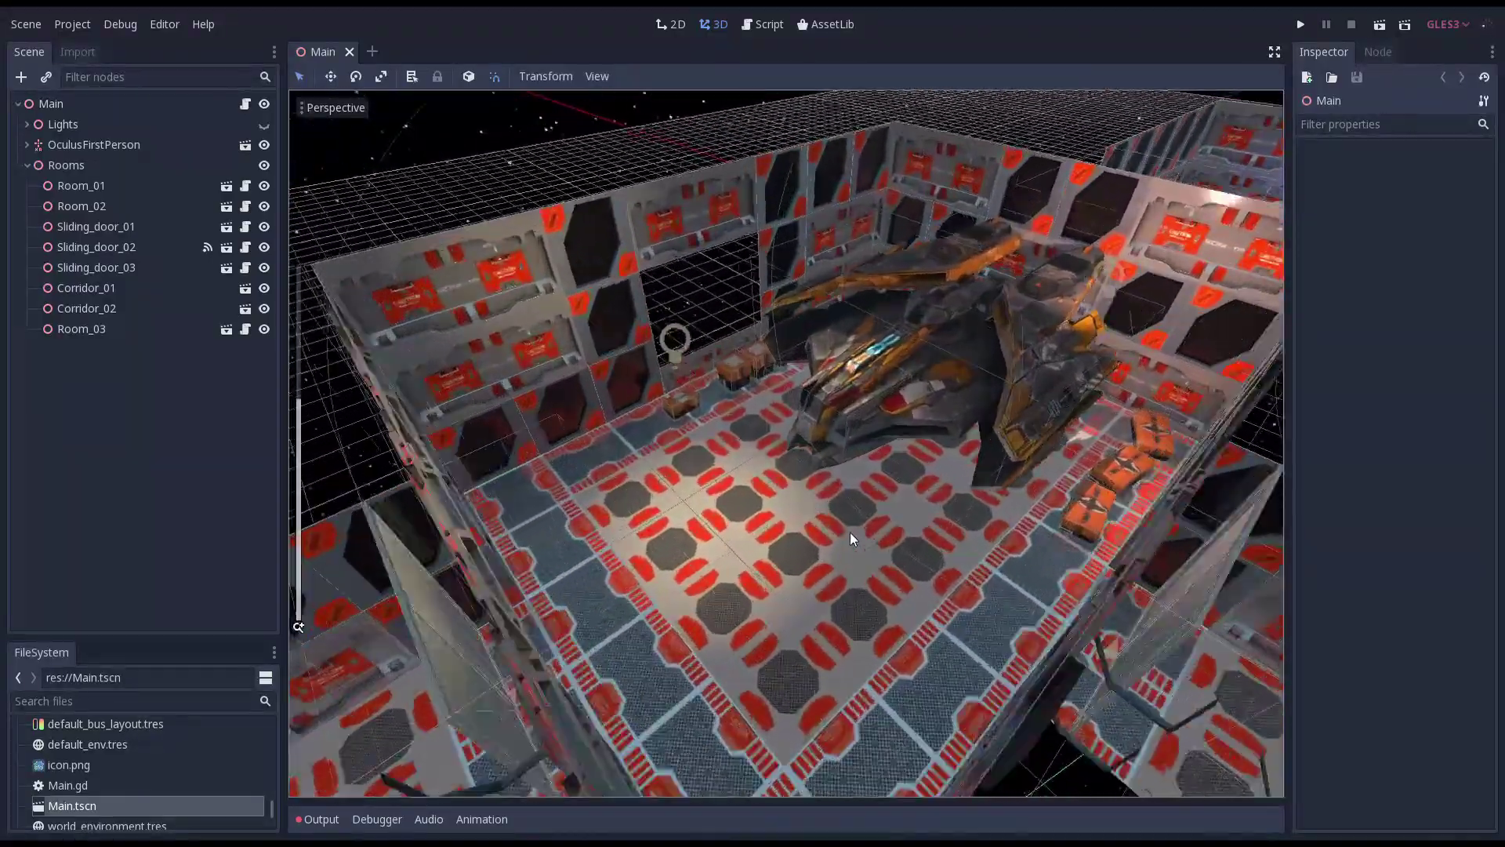
double_click(850, 532)
- Examine the Room_02 interior and its mirrored copy in the Room_02_mirrored scene from several angles
middle_drag(636, 335, 1142, 595)
middle_drag(730, 486, 970, 447)
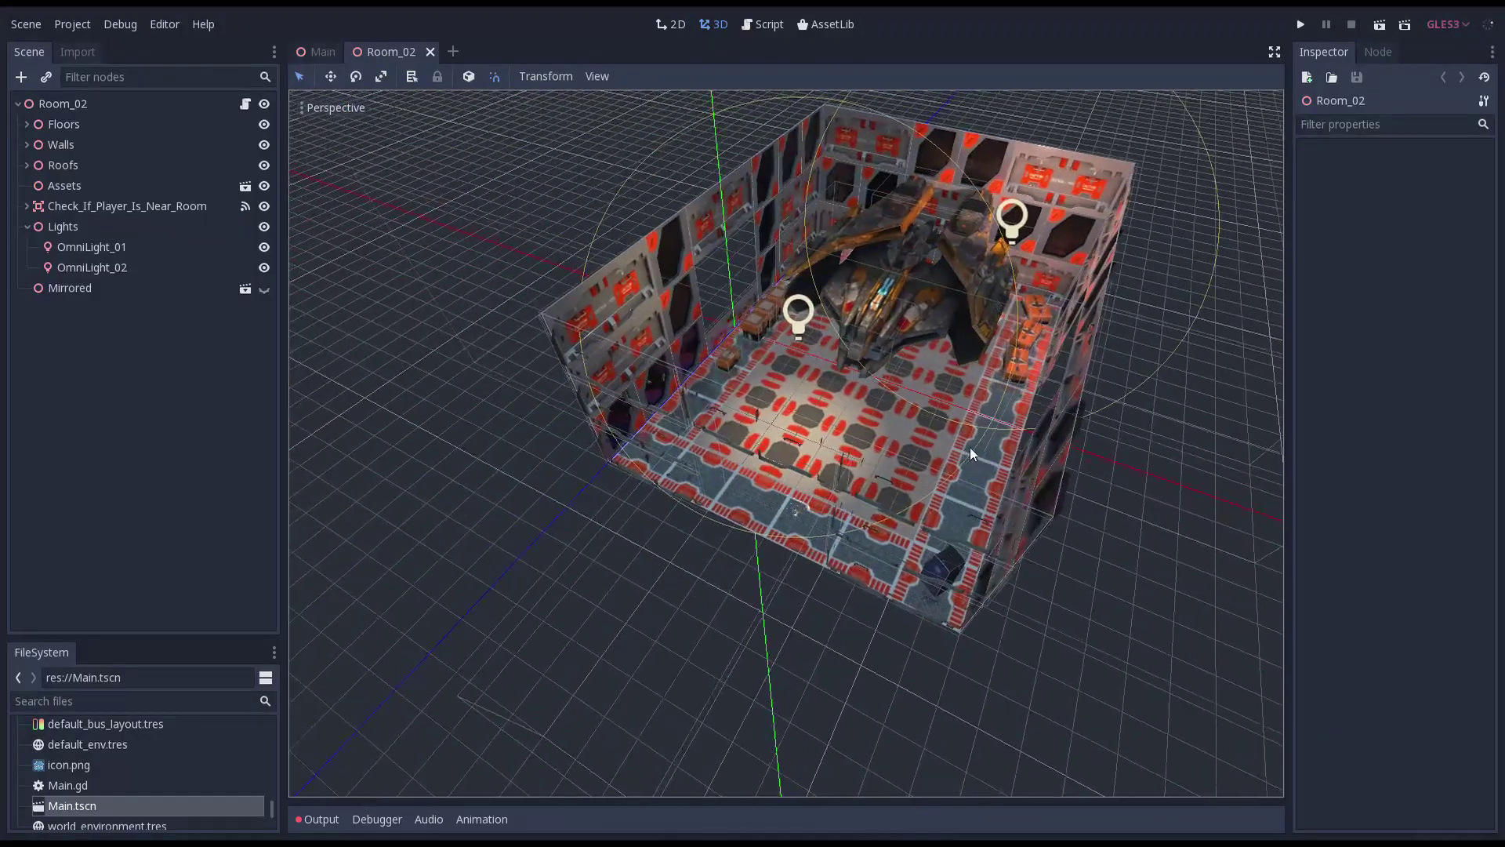
middle_drag(759, 464, 704, 532)
scroll(787, 443, up, 3)
scroll(787, 442, up, 2)
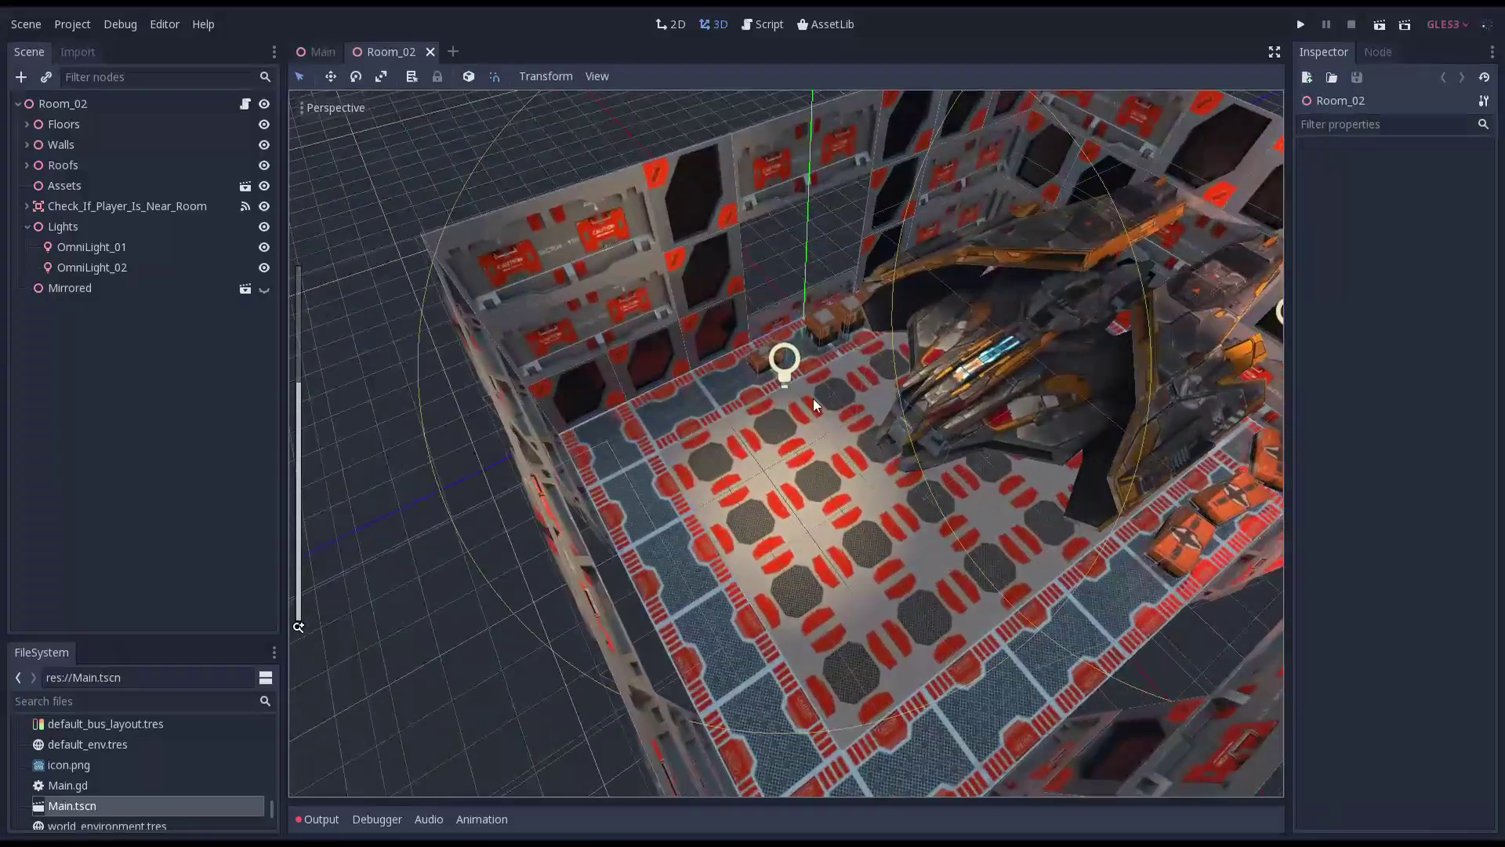
mouse_move(812, 398)
middle_down()
mouse_move(759, 474)
mouse_move(807, 427)
mouse_move(787, 399)
middle_up()
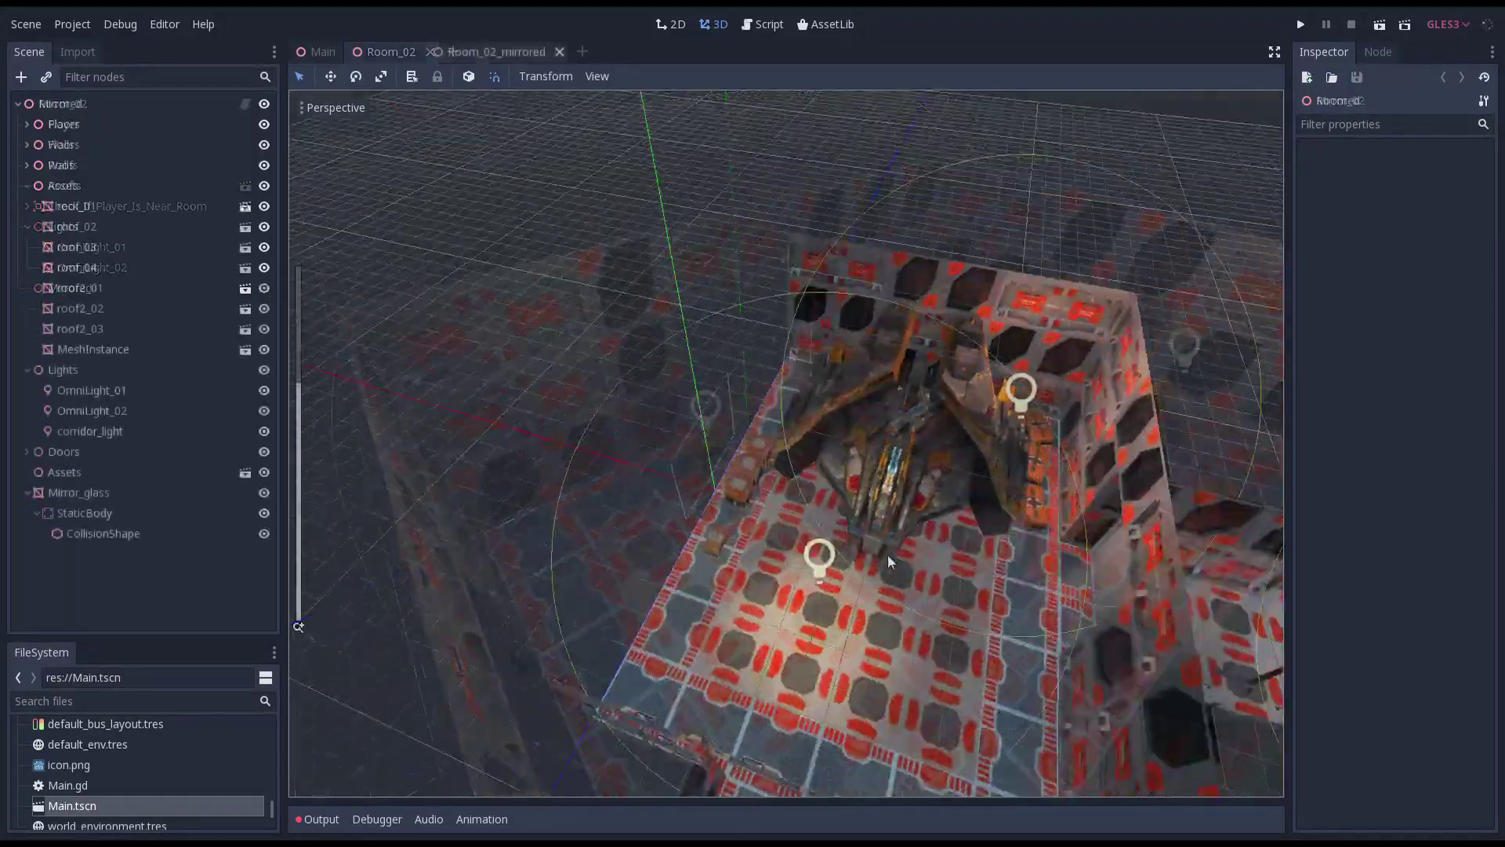
middle_drag(888, 554, 895, 484)
middle_drag(943, 538, 832, 531)
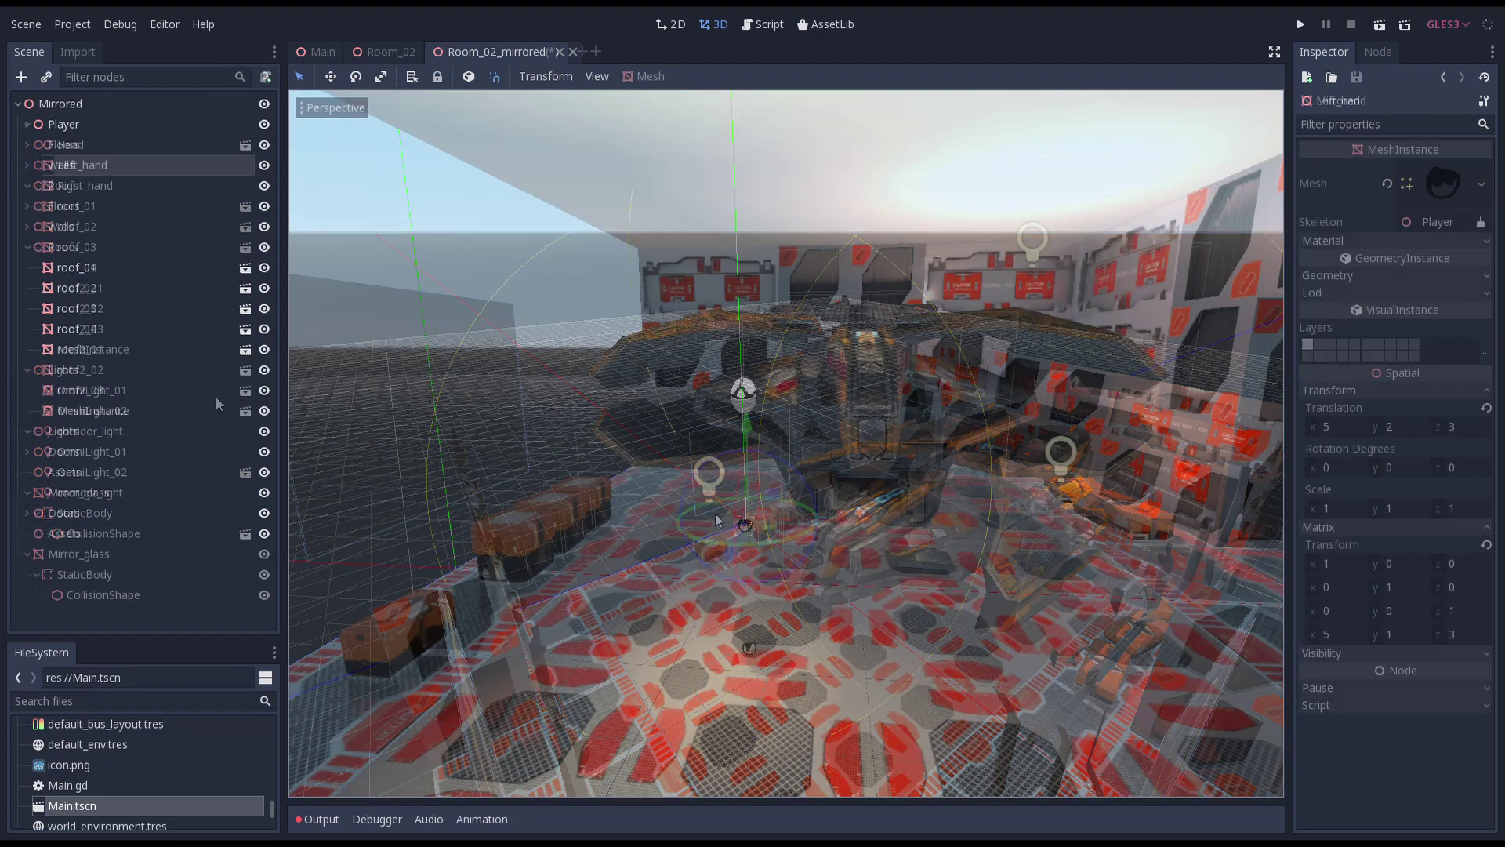
- Move Left_hand to x 4, y 2, z 3 and Right_hand to x 5, y 2, z 3, and save the Room_02_mirrored scene
drag(835, 520, 727, 517)
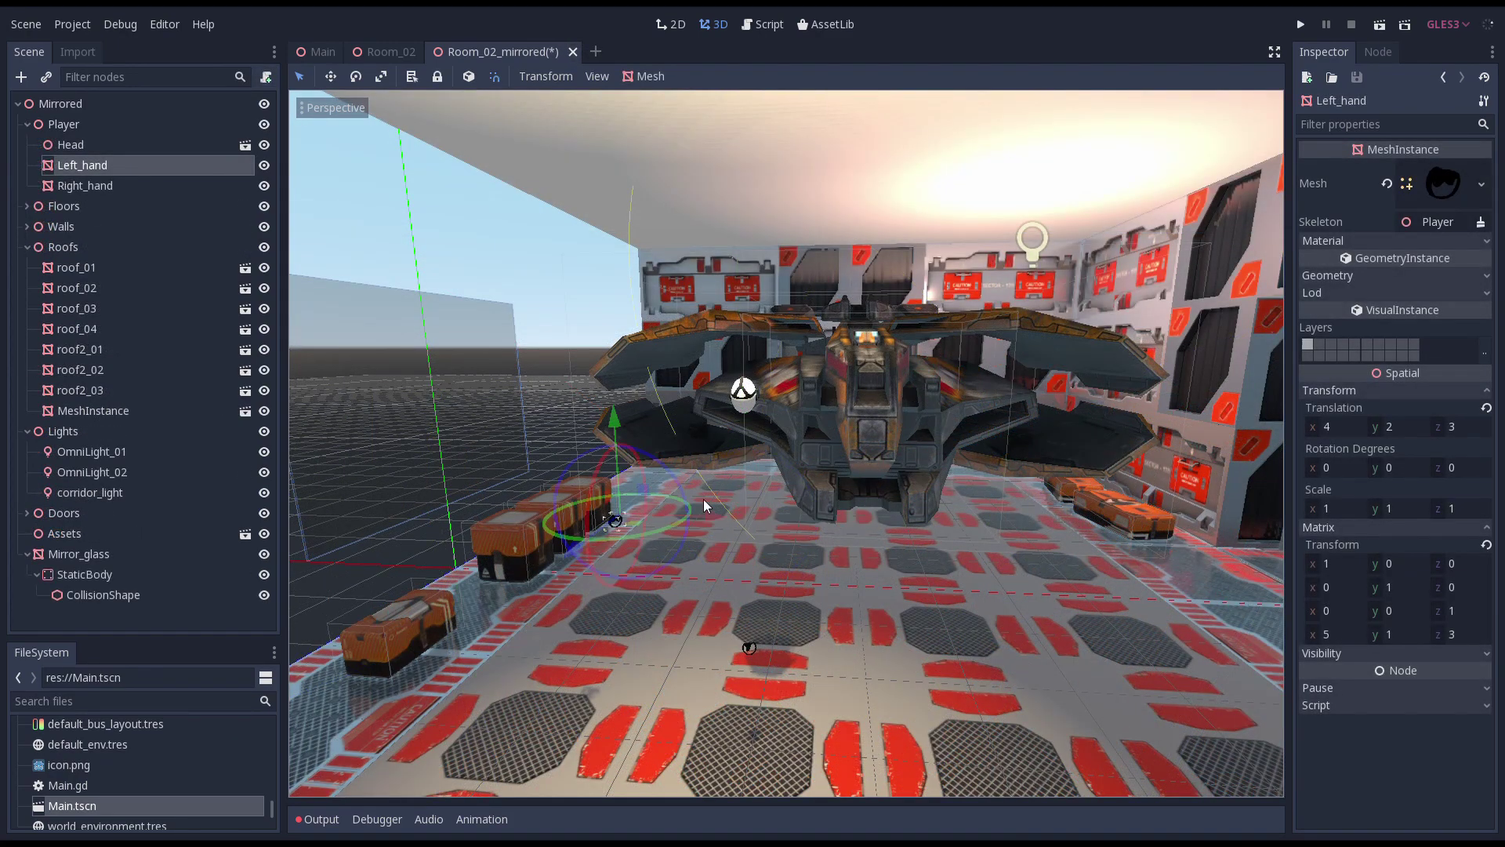
click(112, 185)
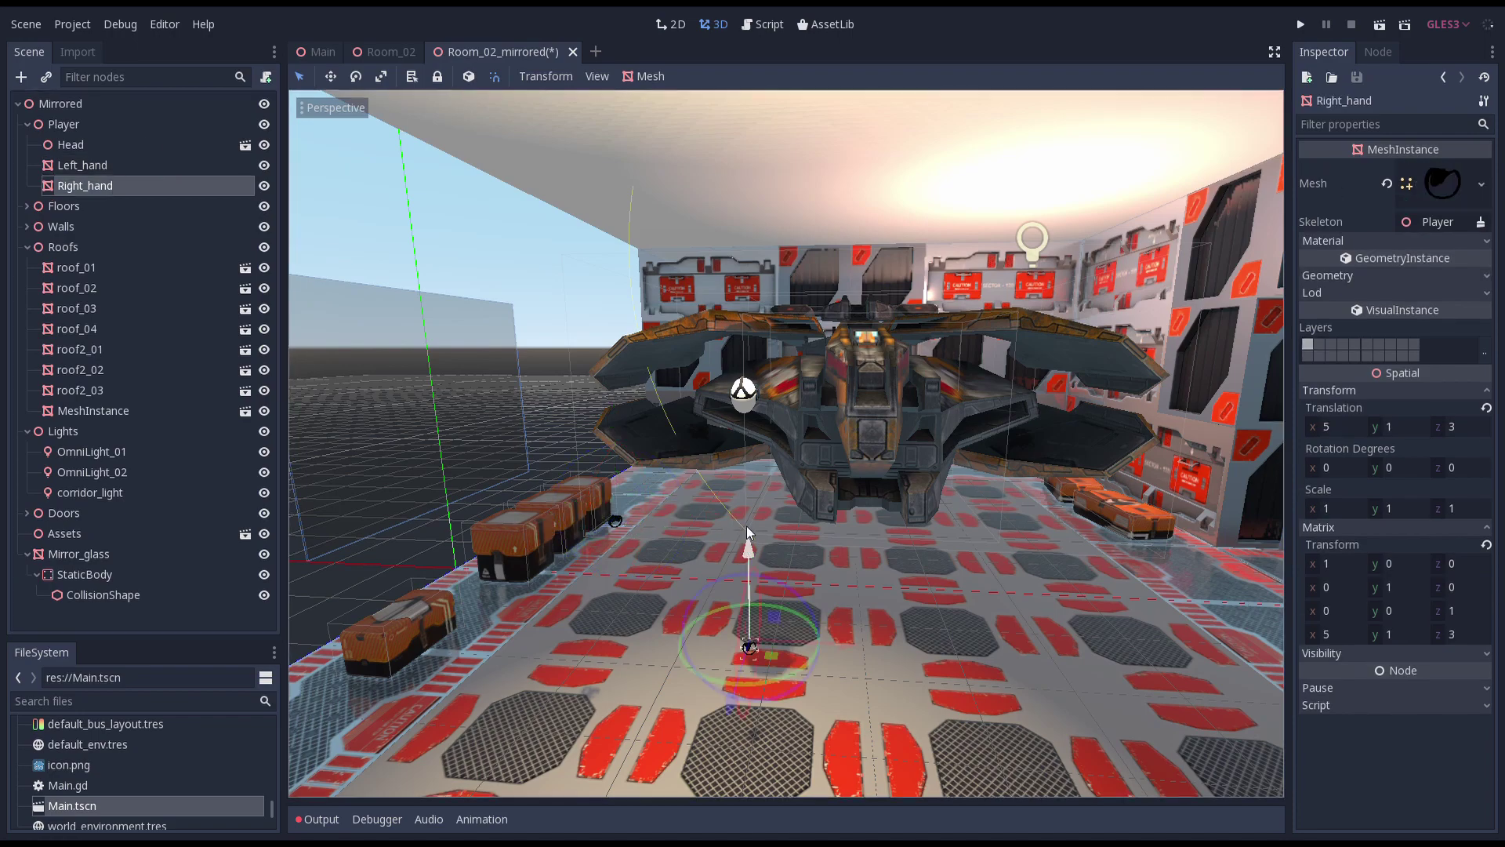
drag(747, 387, 746, 387)
middle_drag(746, 387, 586, 392)
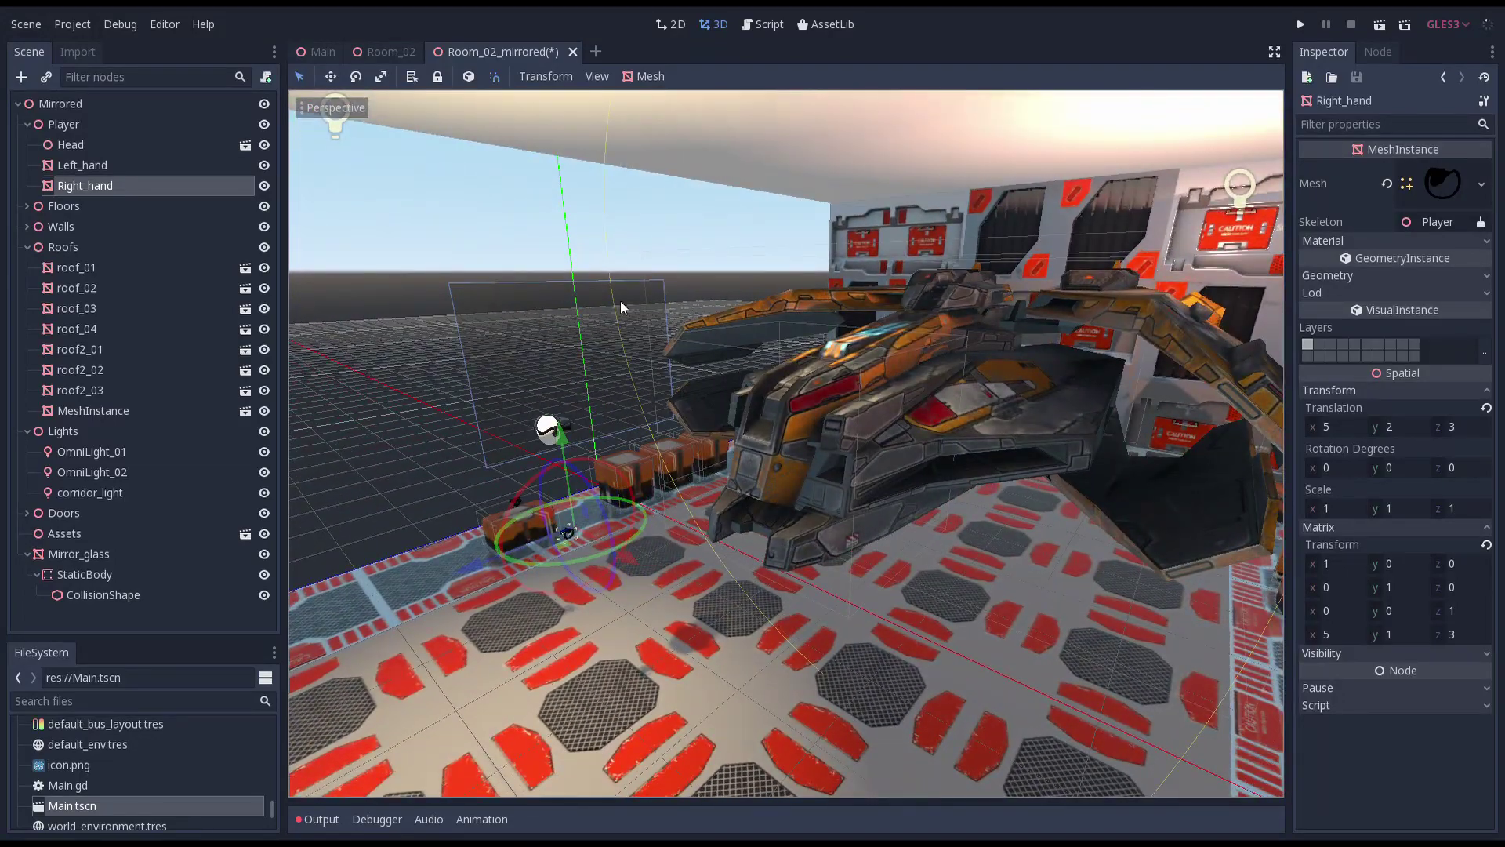
key(ctrl+s)
- Return to the Room_02 scene and make its Mirrored node visible
click(392, 51)
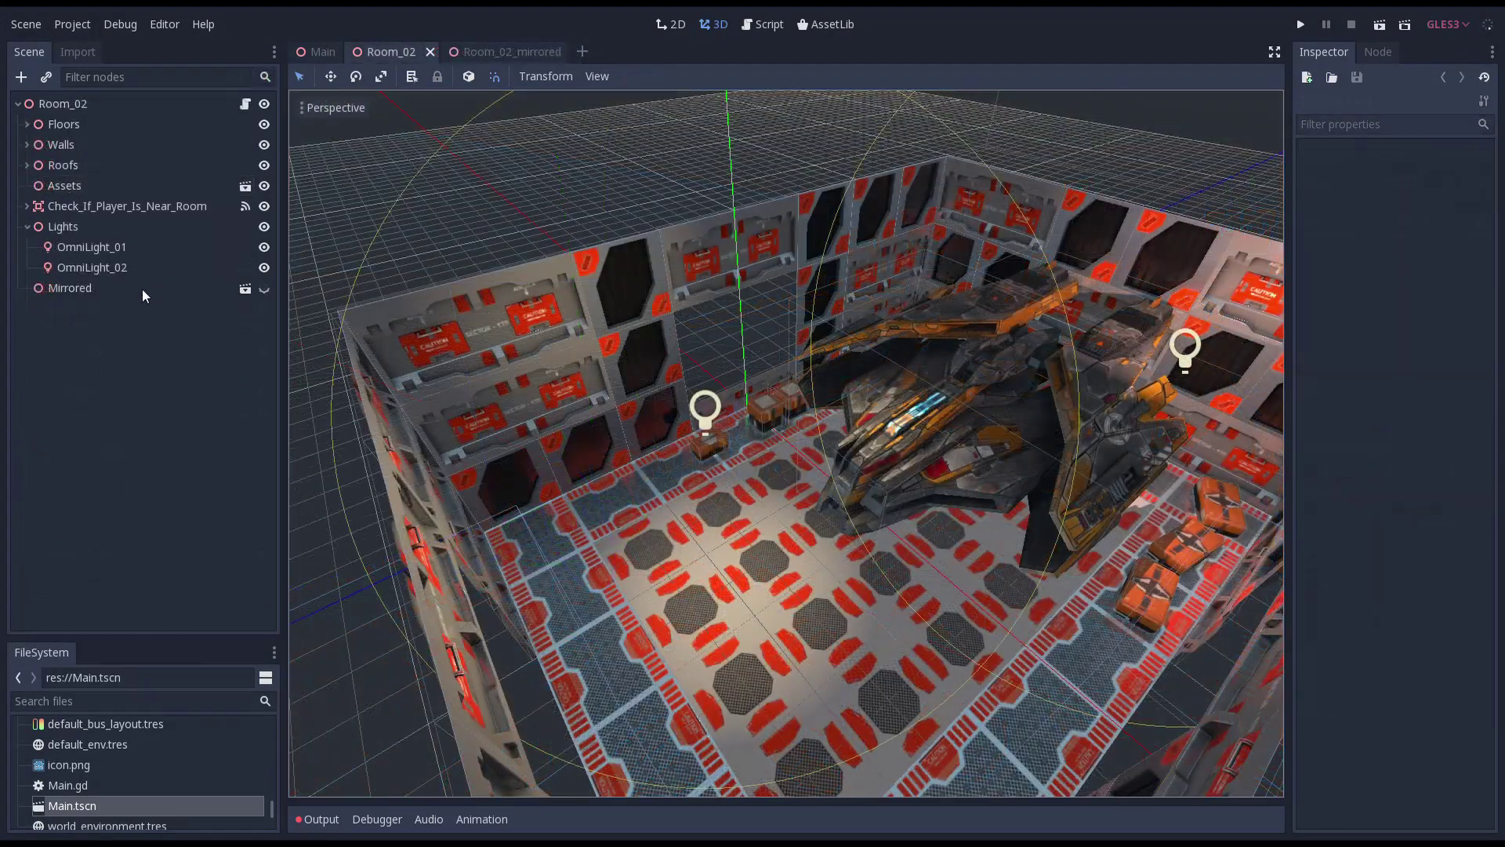
click(142, 289)
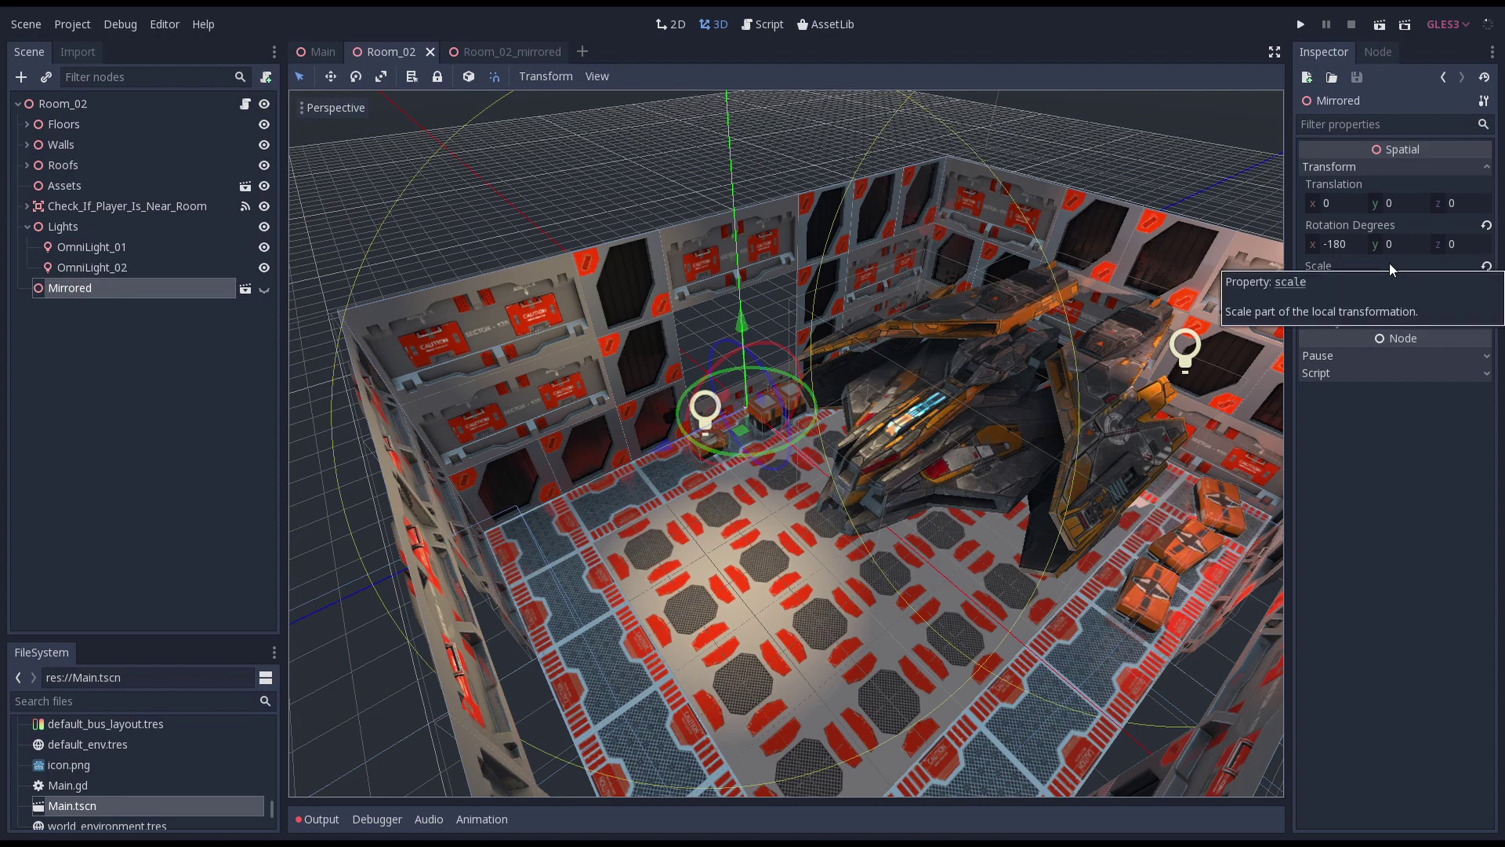
click(265, 289)
- Examine the mirrored room through the mirror opening in Room_02 from different angles and distances
scroll(634, 389, up, 5)
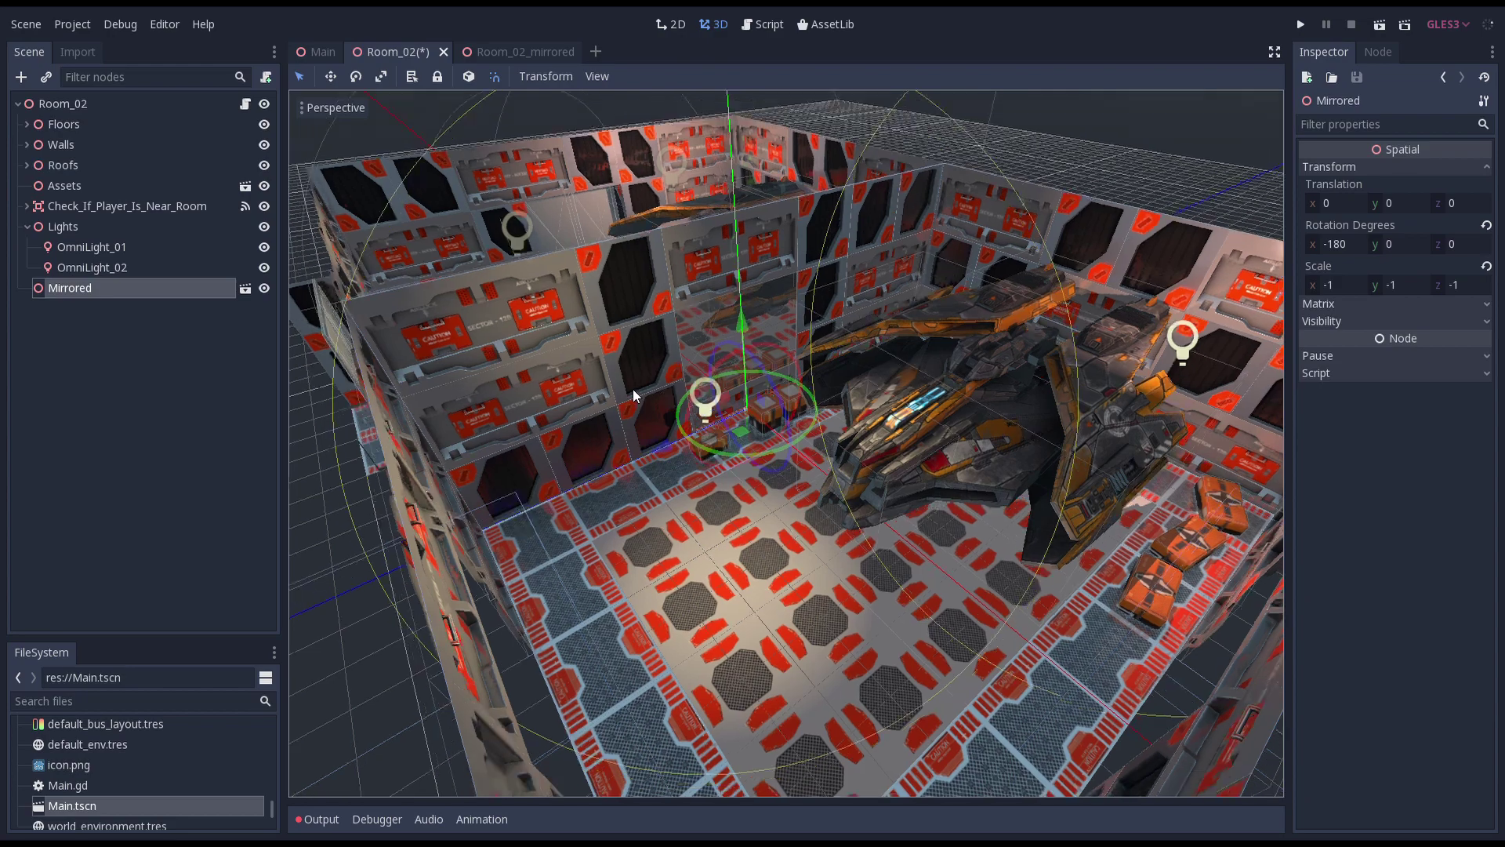
middle_drag(632, 389, 625, 334)
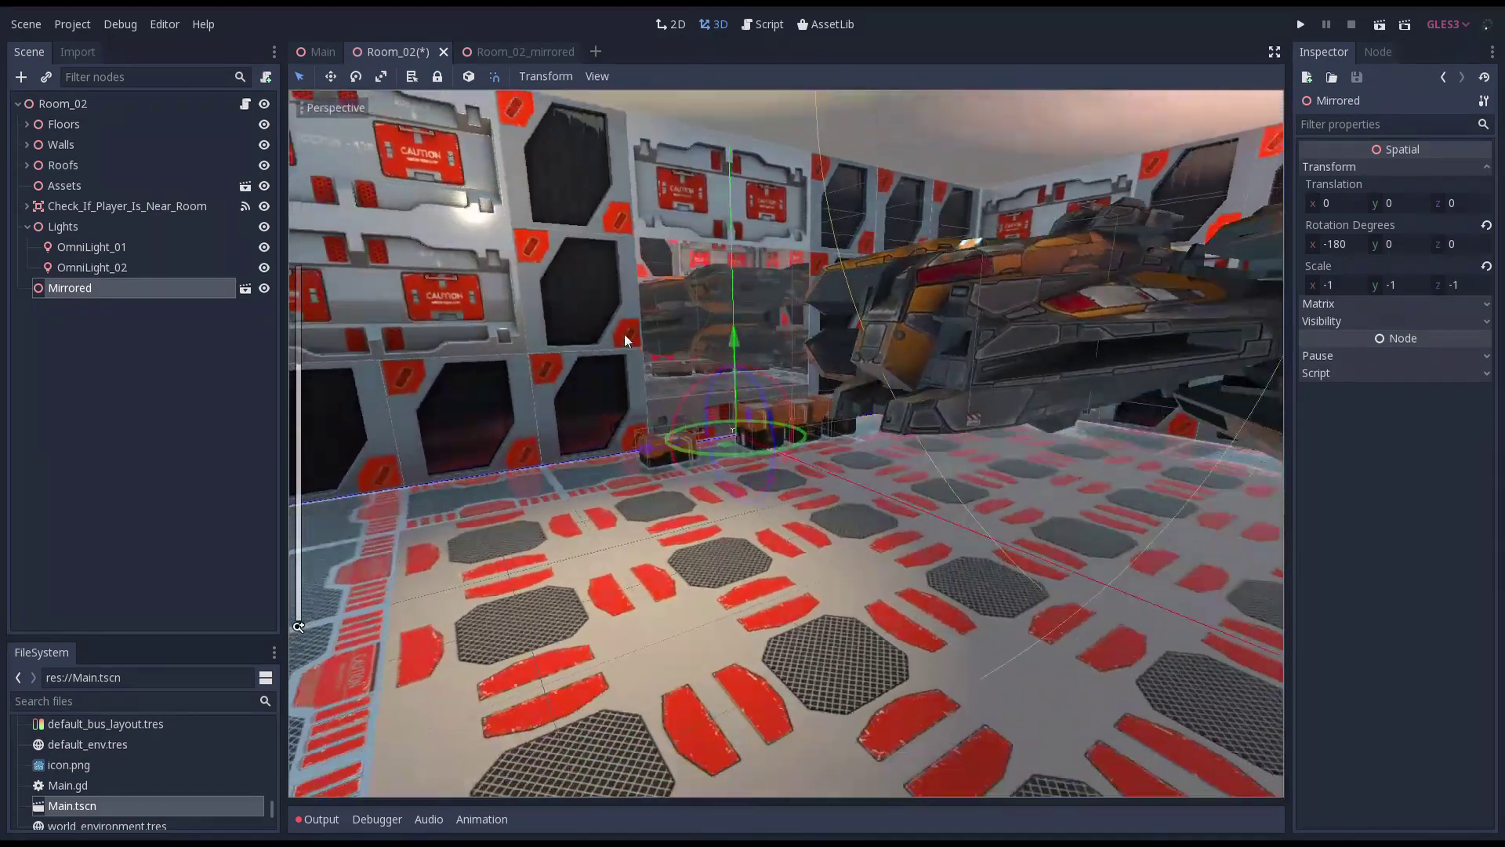
scroll(624, 335, up, 4)
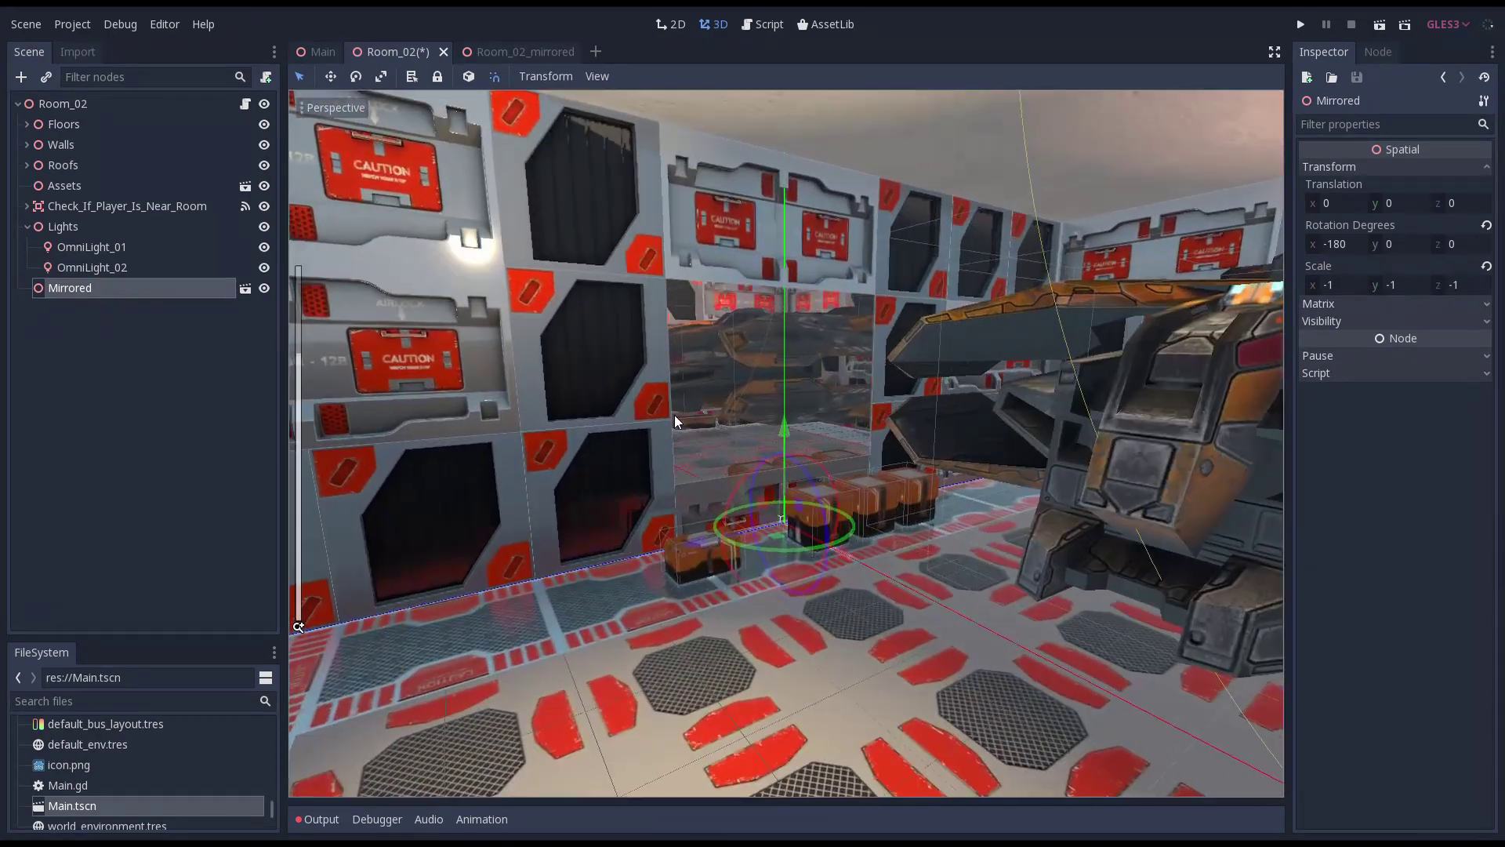
middle_drag(674, 415, 472, 422)
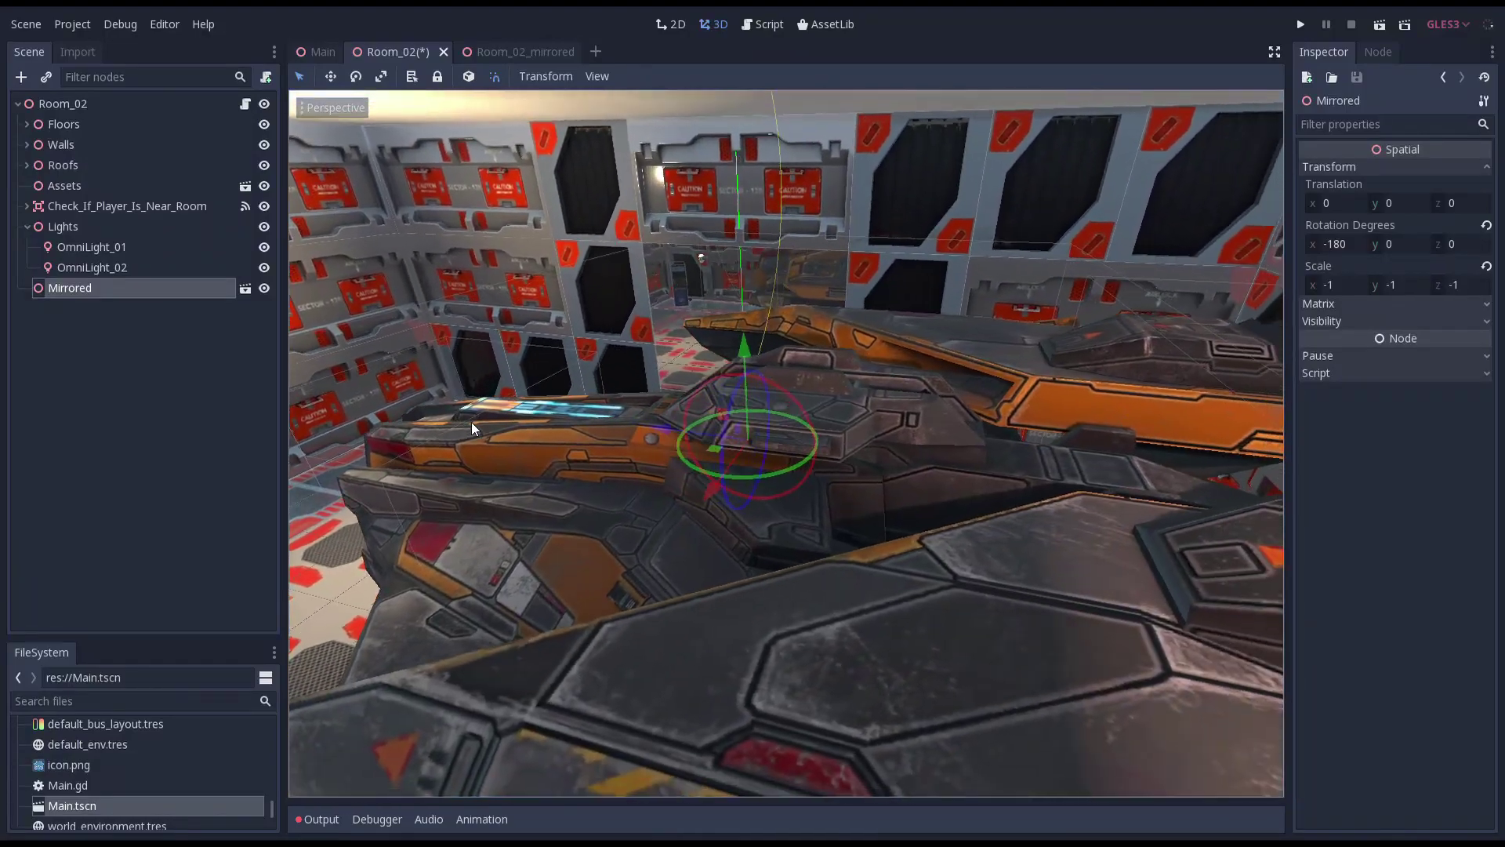
scroll(472, 423, up, 5)
scroll(588, 520, down, 4)
scroll(588, 522, up, 2)
middle_drag(586, 518, 794, 520)
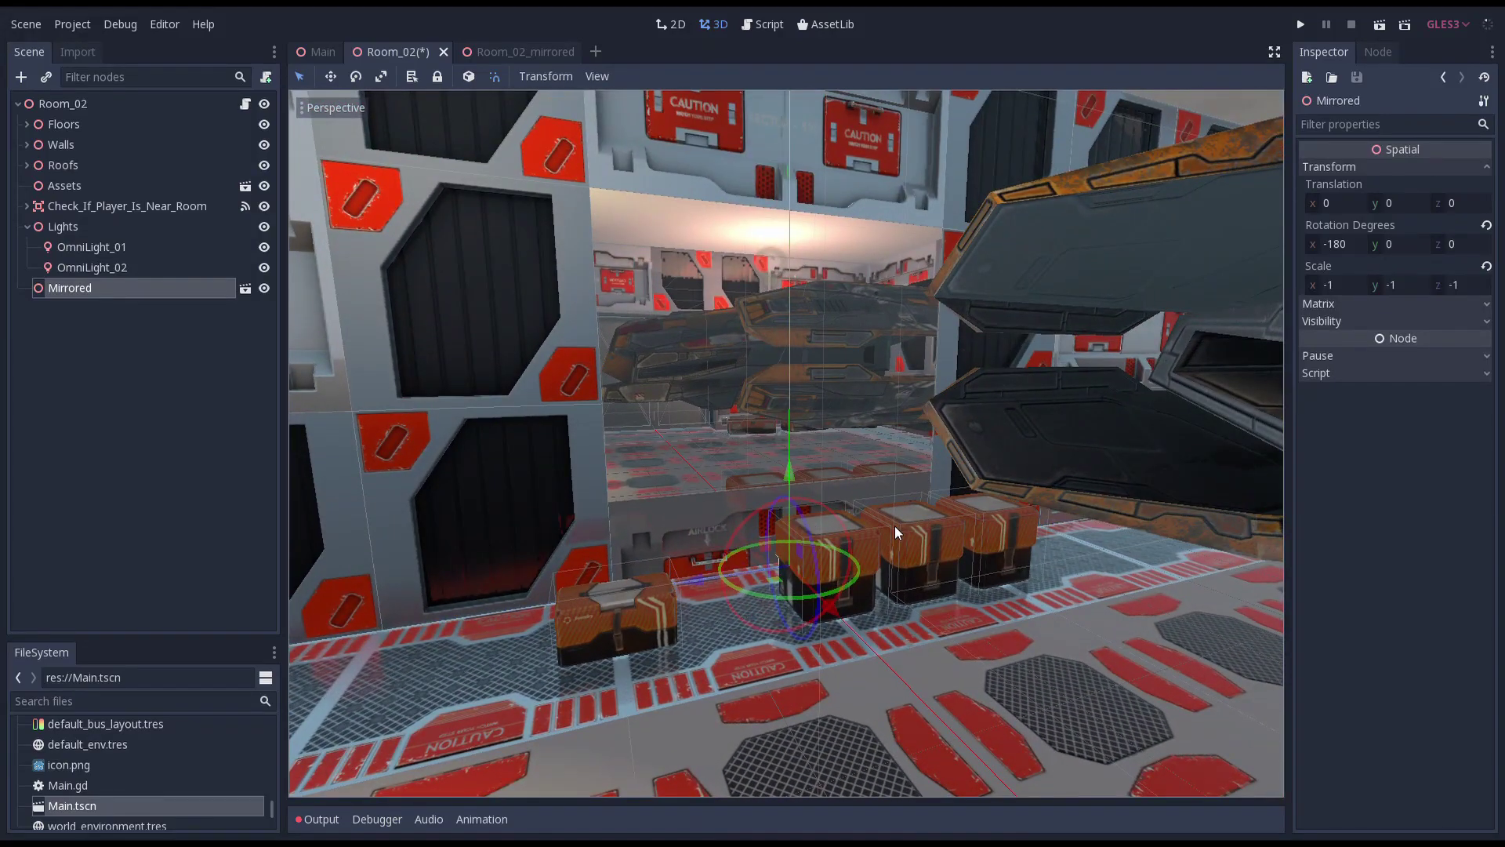
middle_drag(896, 531, 600, 494)
scroll(868, 536, up, 5)
scroll(868, 528, down, 5)
scroll(587, 558, down, 3)
scroll(602, 688, up, 3)
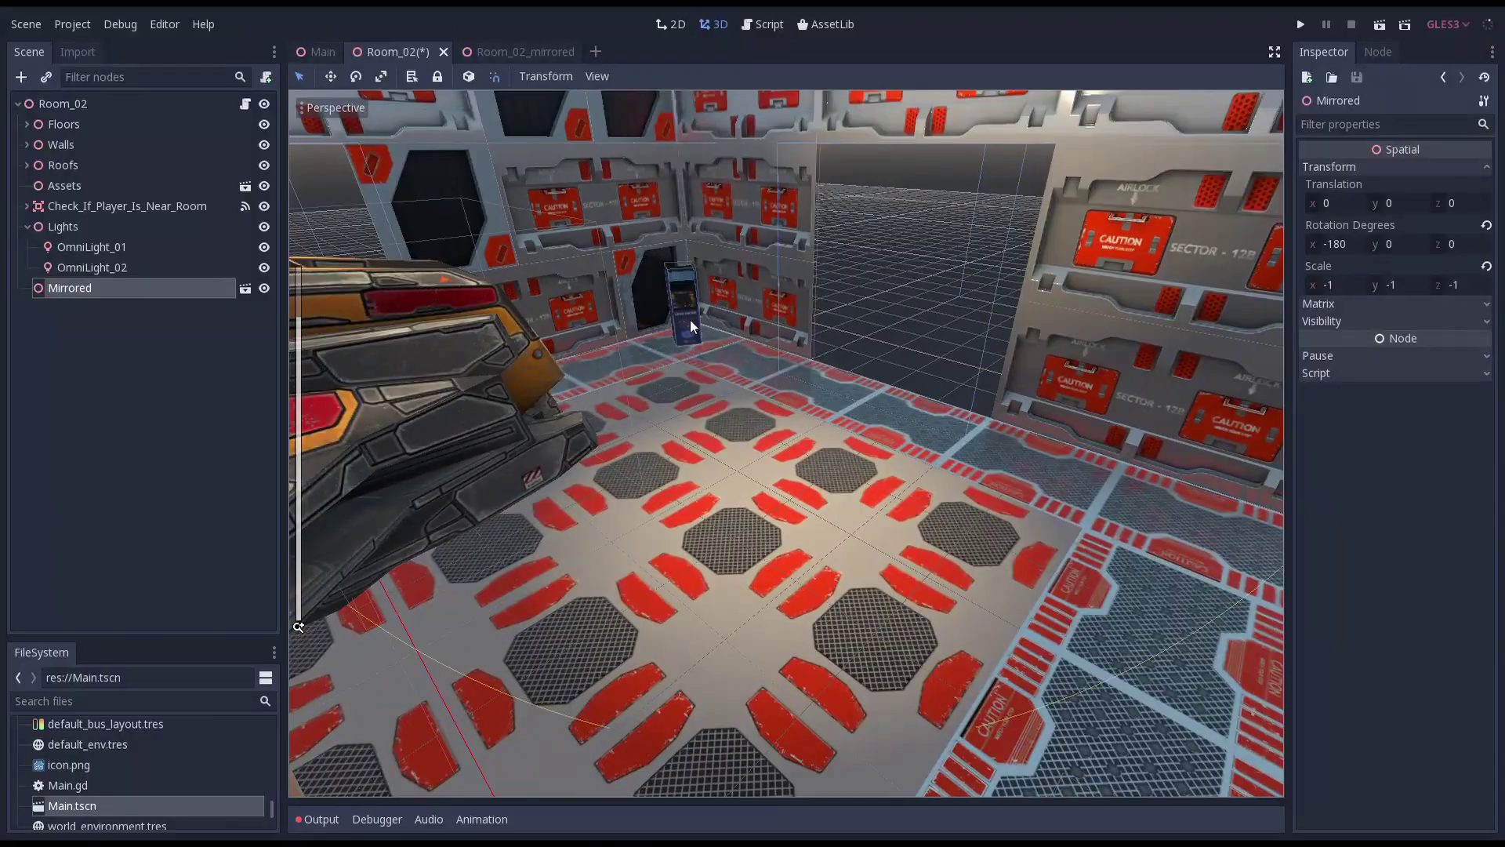